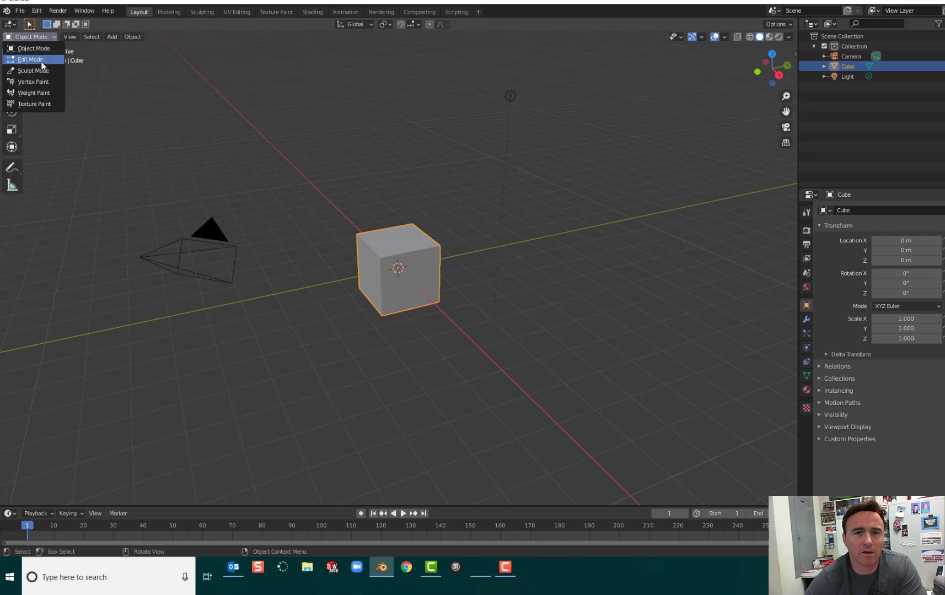
Step: Open the most recent beach ball .blend file in Object Mode
click(35, 48)
click(19, 11)
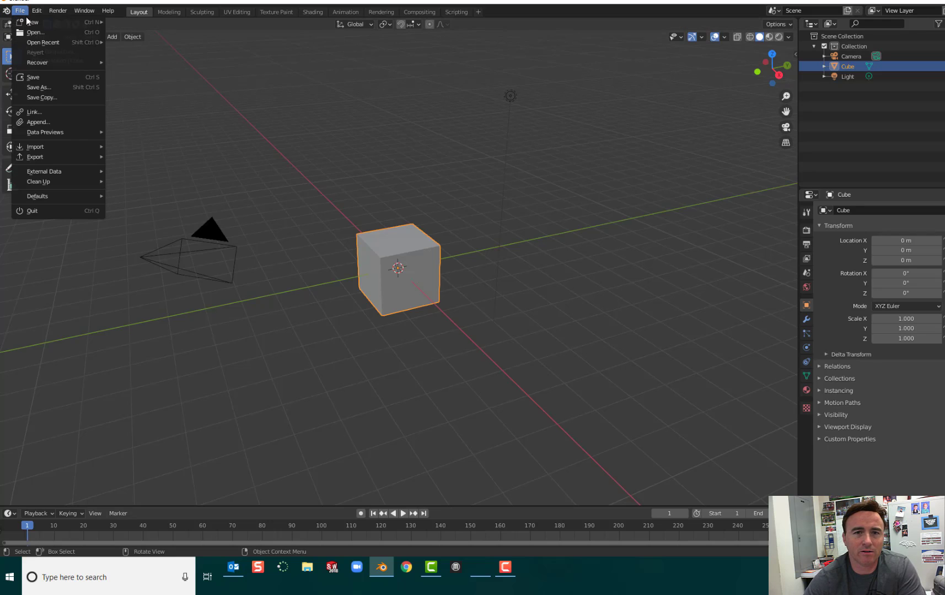
mouse_move(44, 42)
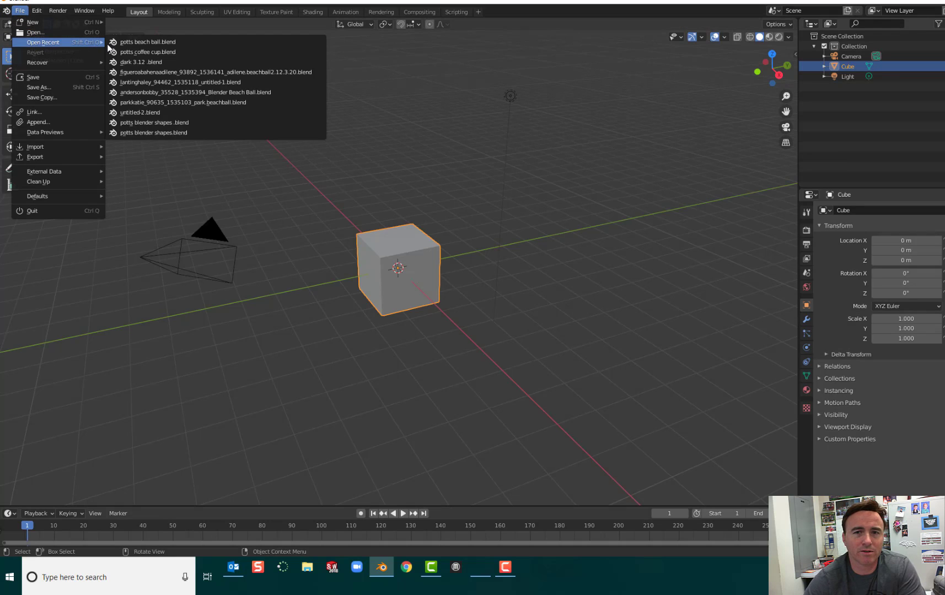
click(150, 41)
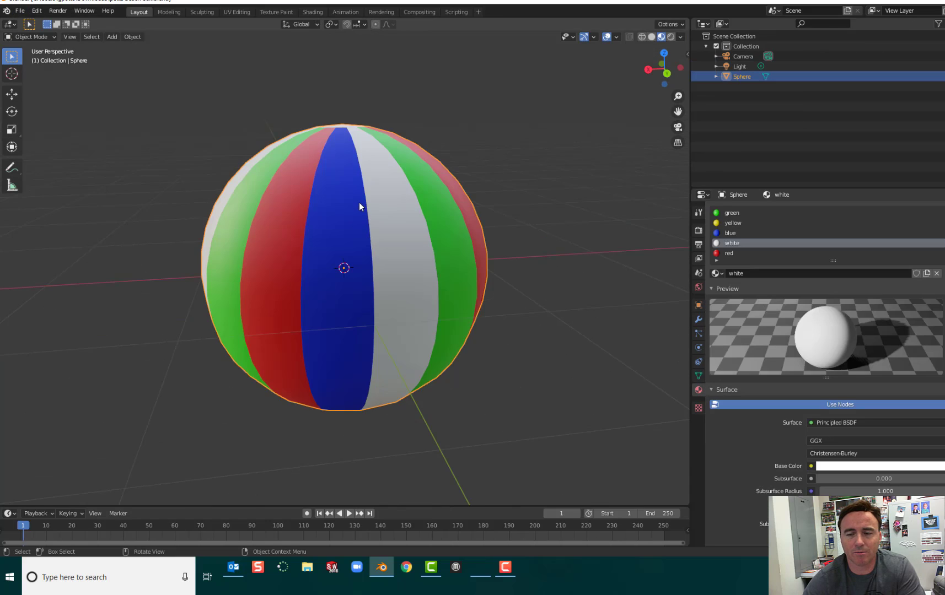
Step: Add a UV sphere and move it about 1.9 m along X so it sits beside the beach ball
scroll(359, 202, down, 4)
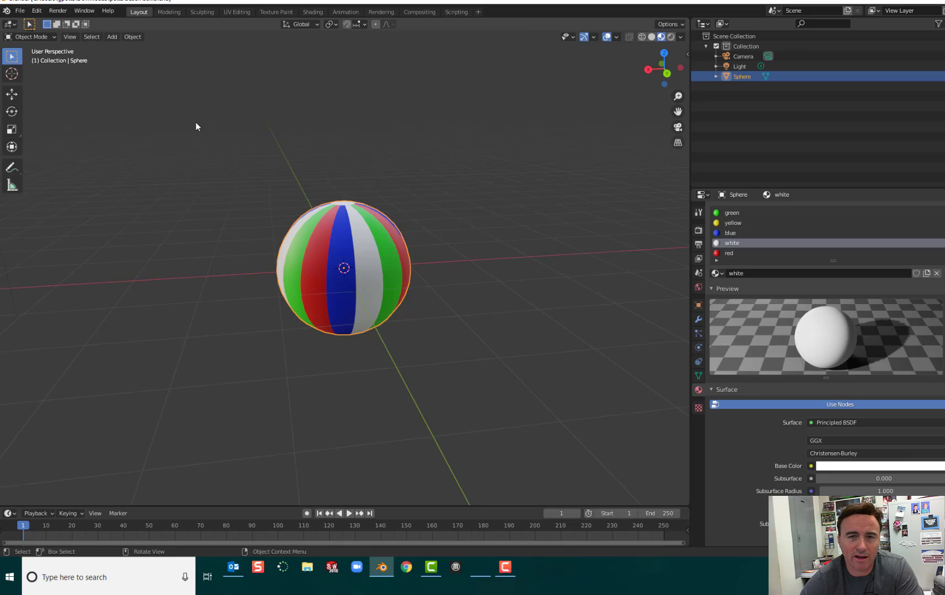
click(113, 38)
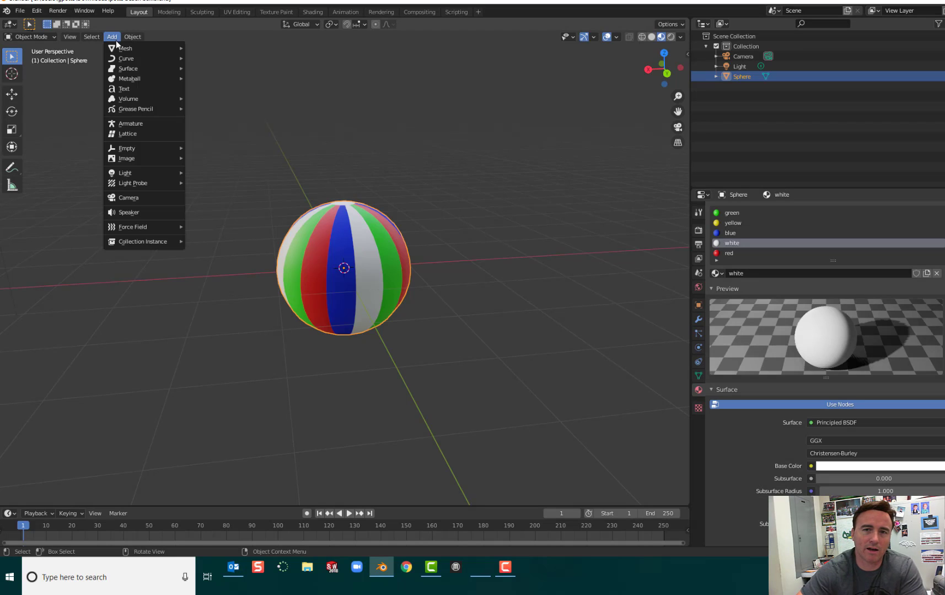
mouse_move(121, 48)
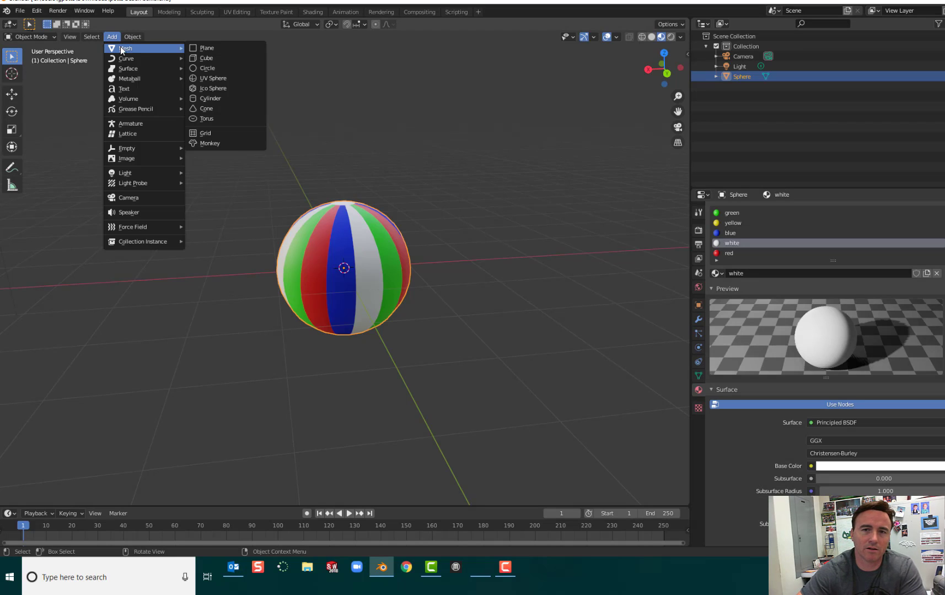
click(214, 82)
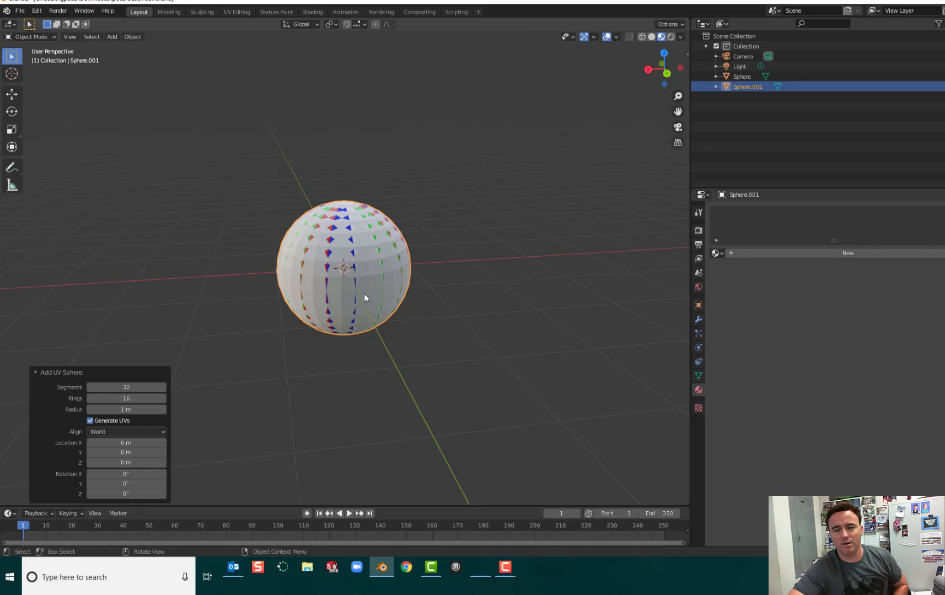
key(g)
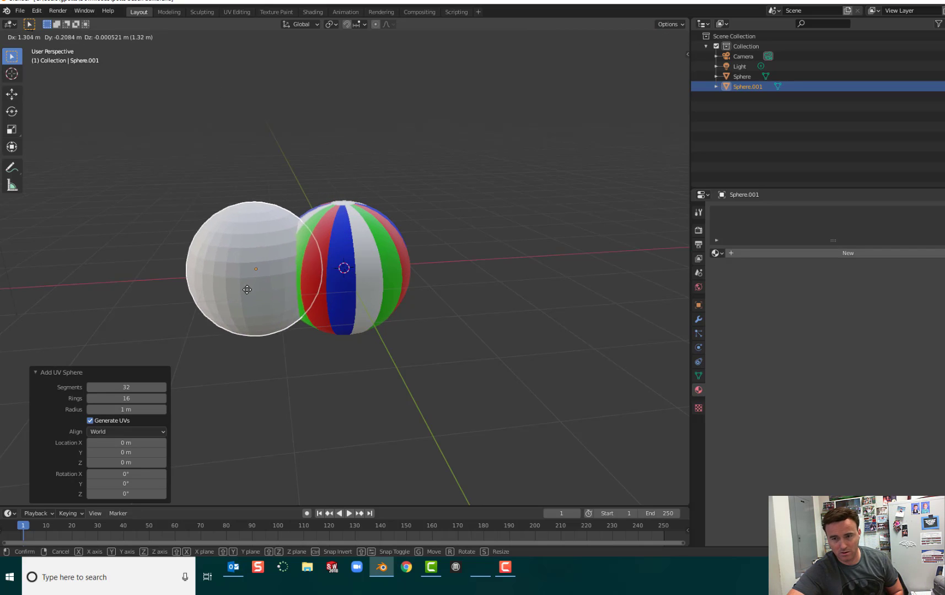
click(207, 294)
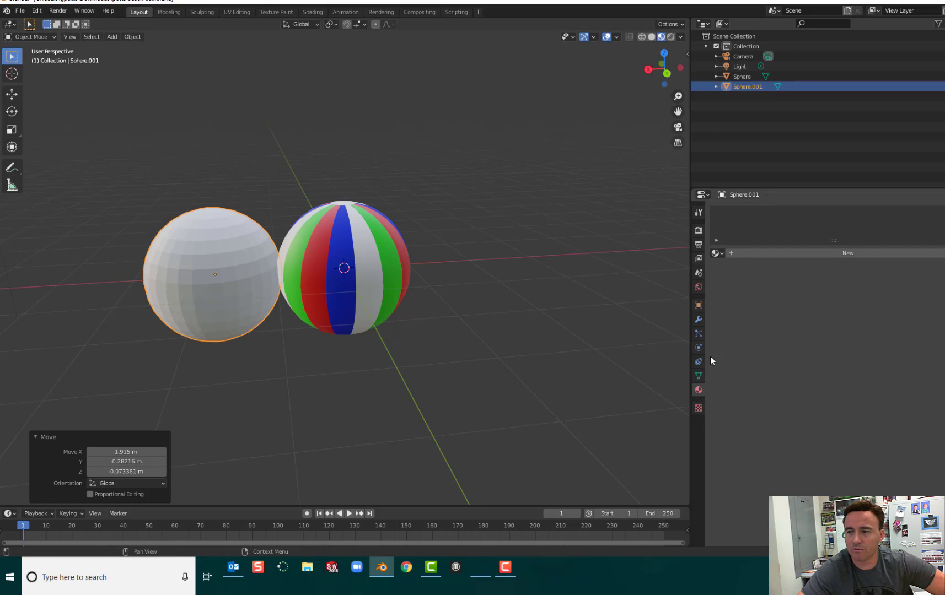
Step: Give the new sphere a green base color material and shade it smooth
click(762, 254)
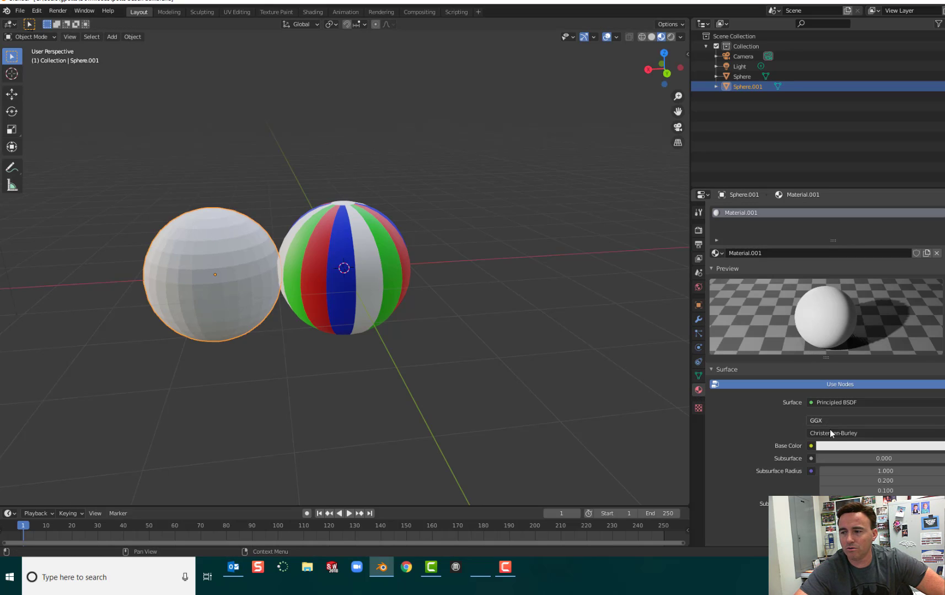
click(840, 446)
drag(901, 341, 874, 318)
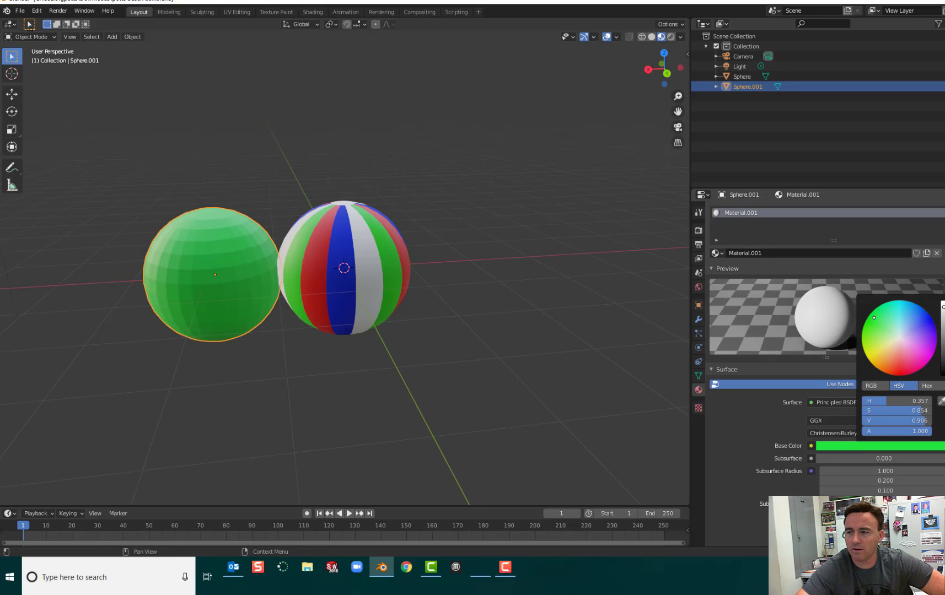
click(133, 37)
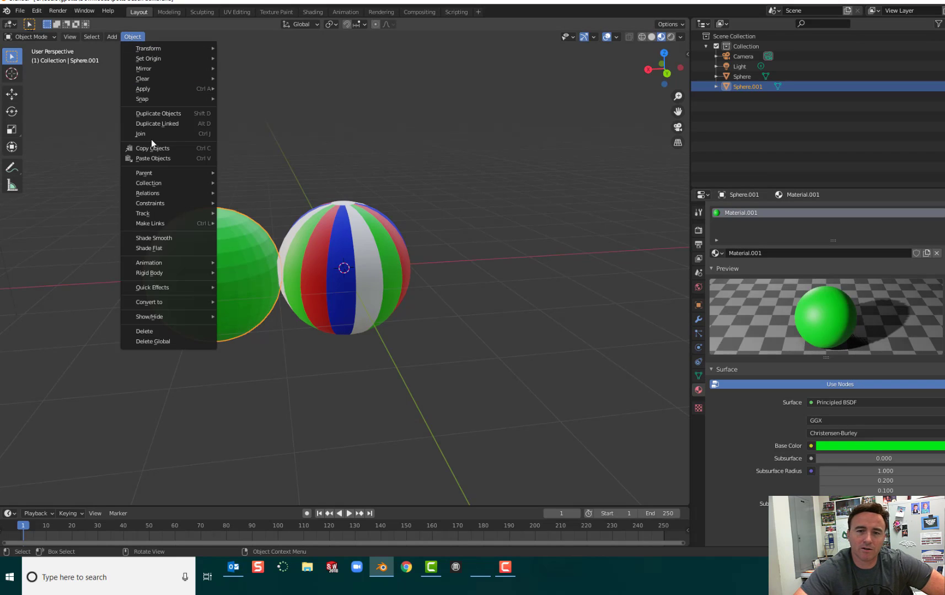
click(158, 237)
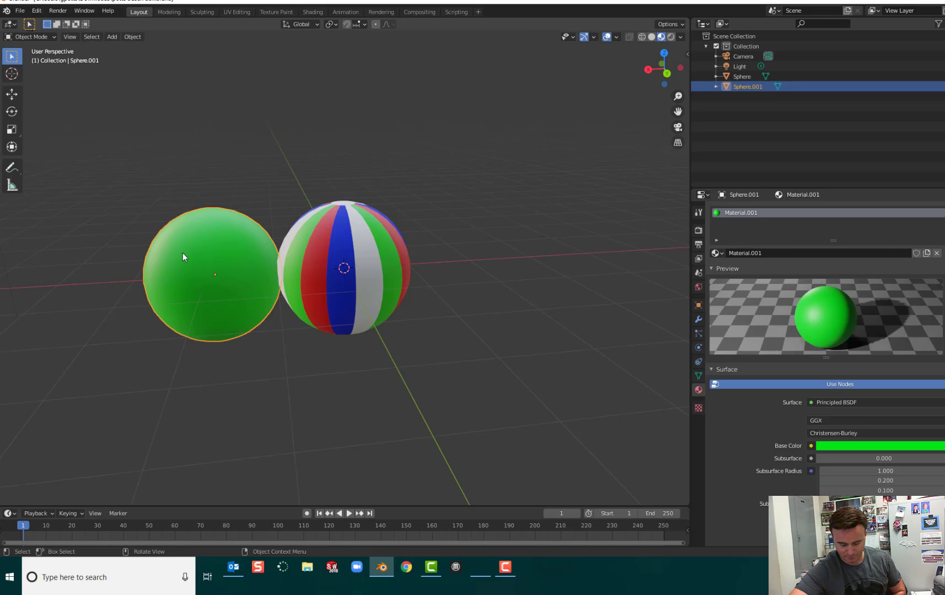
Step: Delete the green sphere and select the striped beach ball again
key(Delete)
click(383, 267)
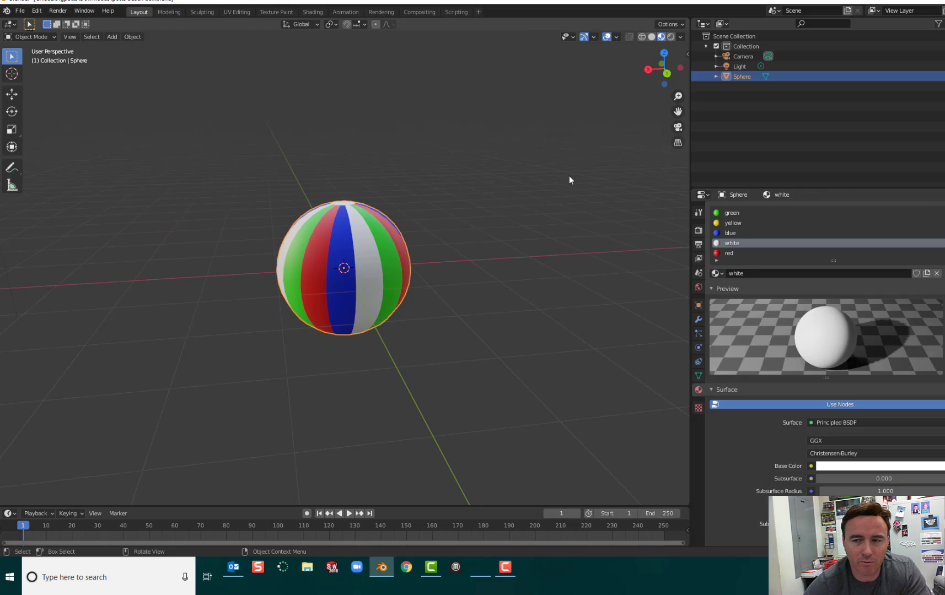
Step: Look at the ball through the camera, then enlarge the timeline area and widen the viewport
click(678, 127)
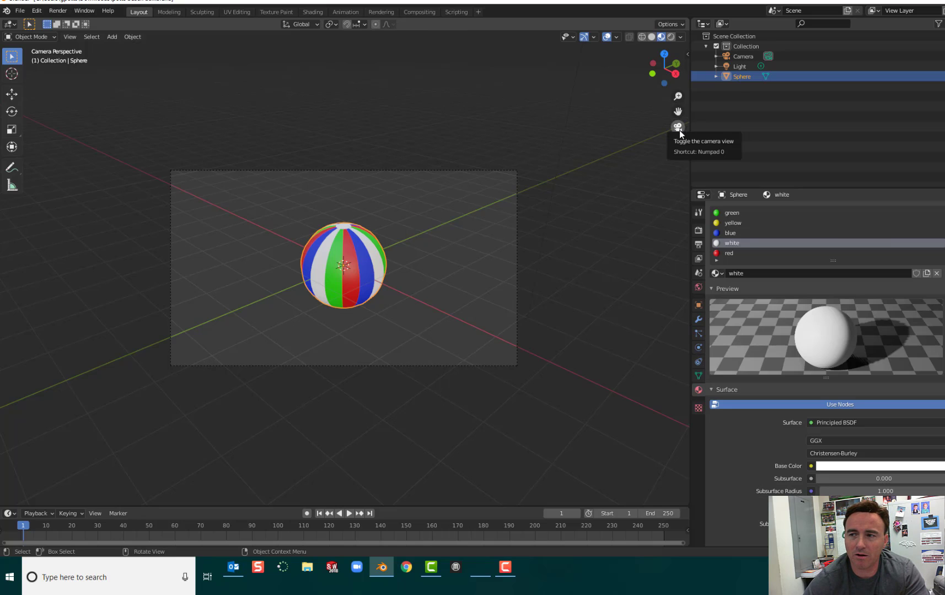
scroll(413, 281, up, 2)
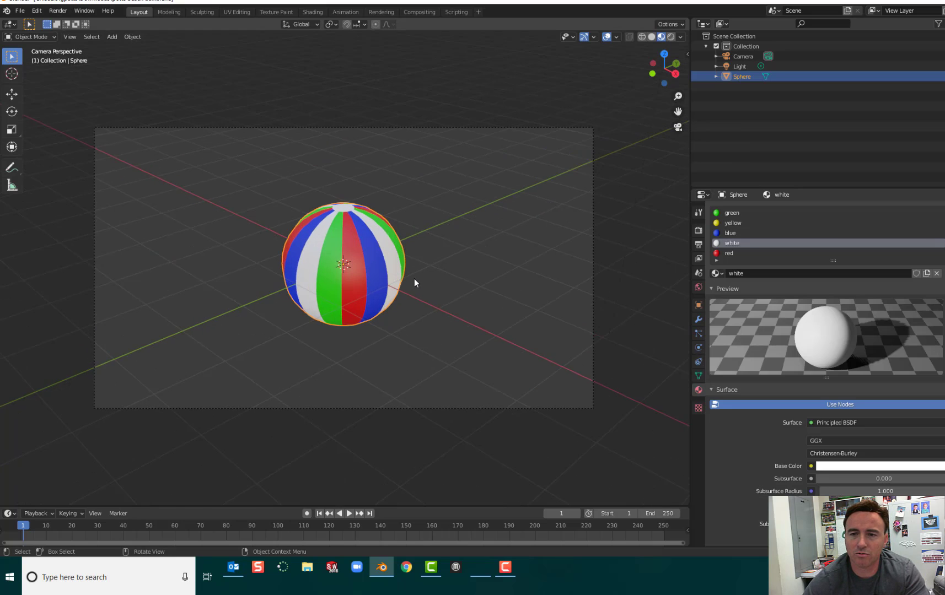
scroll(414, 278, up, 2)
scroll(414, 278, down, 1)
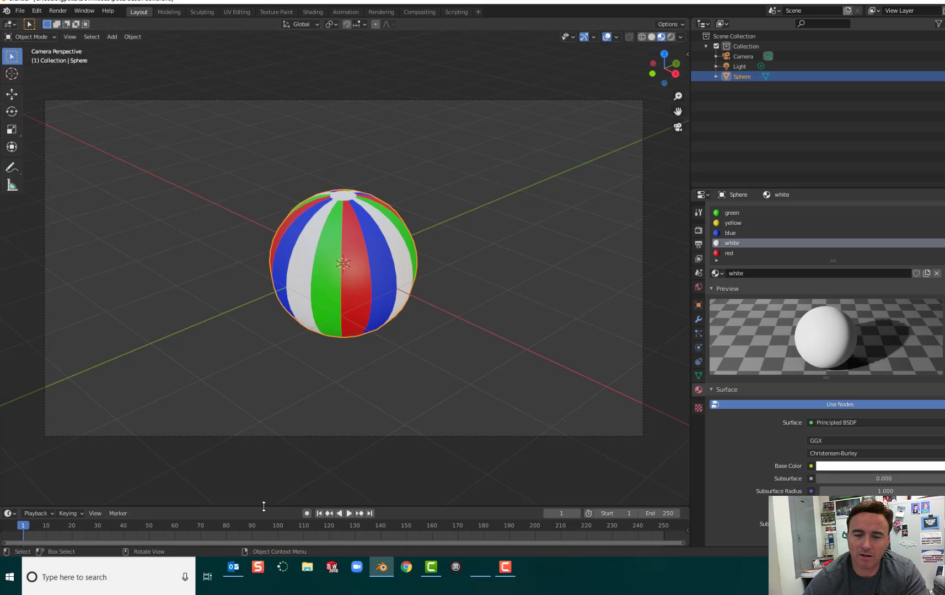
drag(264, 506, 275, 392)
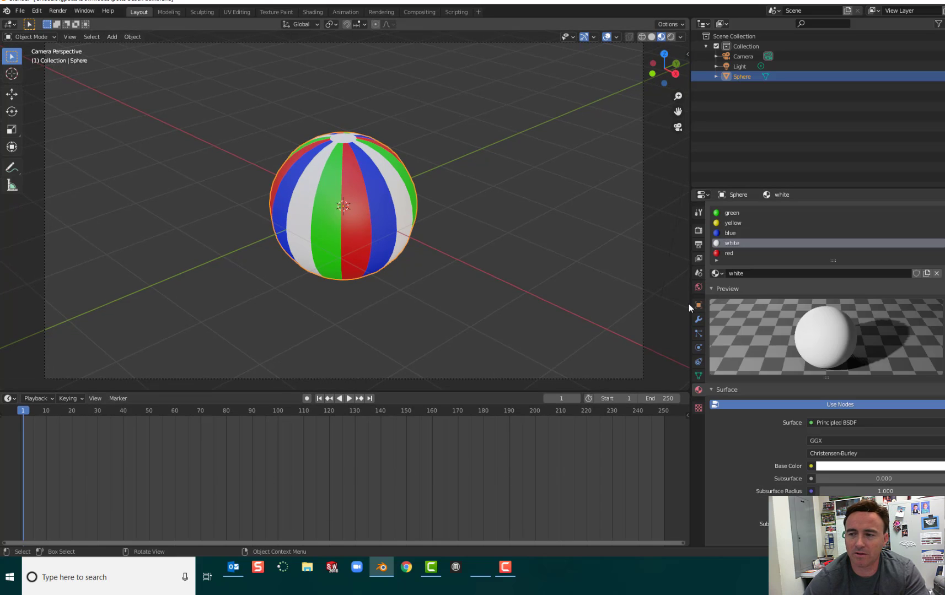
drag(688, 303, 785, 302)
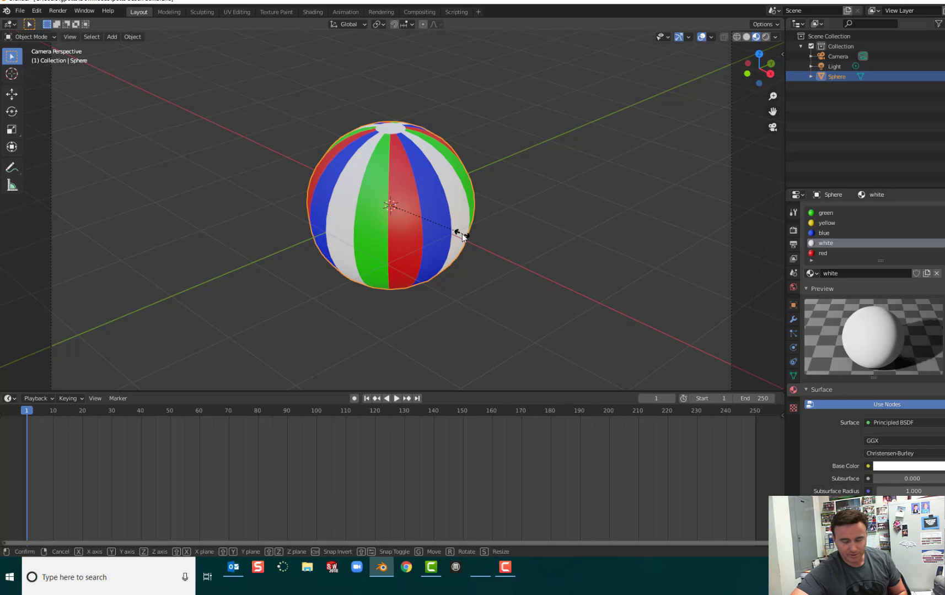
Step: Scale the beach ball to about 0.52 and move it to the upper-left corner of the camera frame
key(s)
click(429, 220)
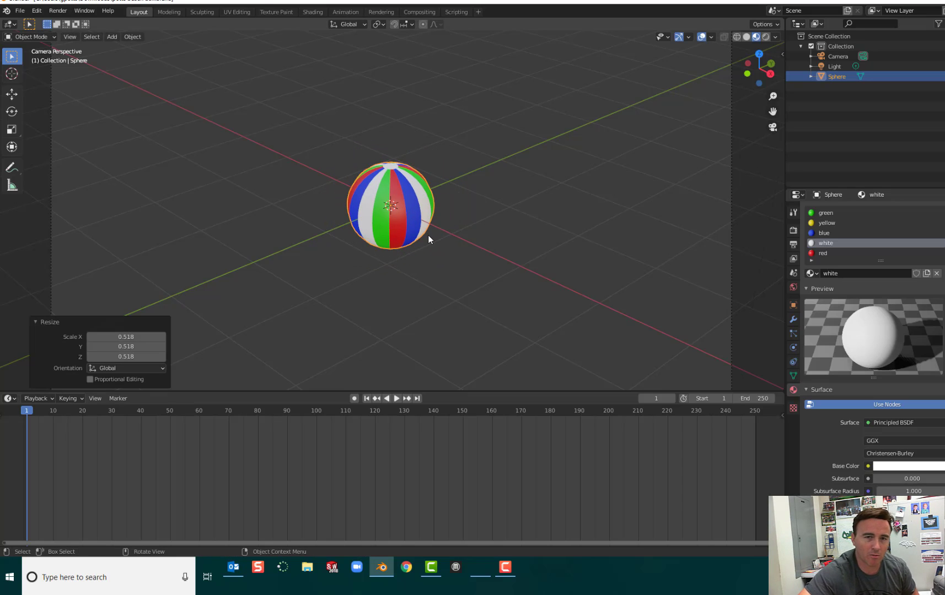
key(g)
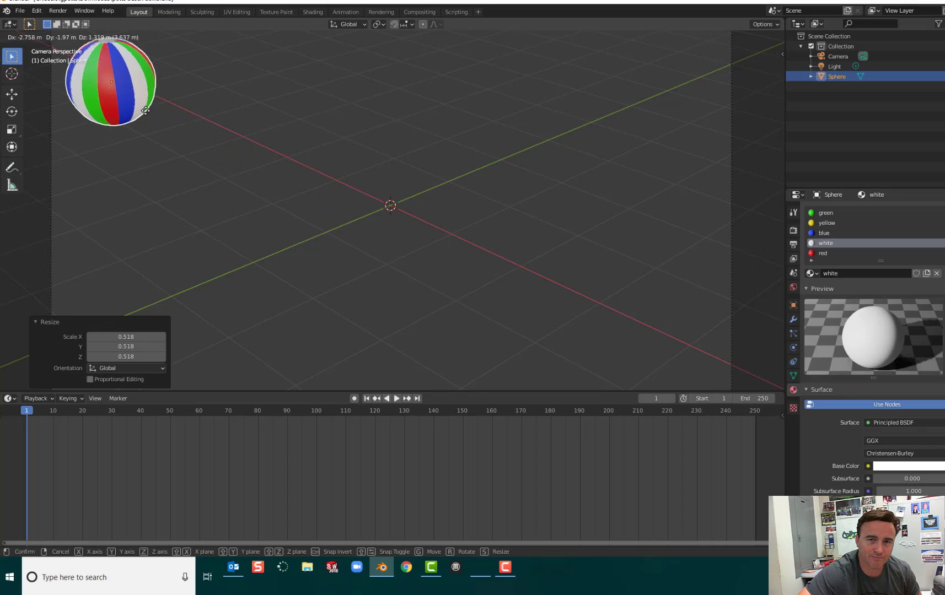
click(130, 105)
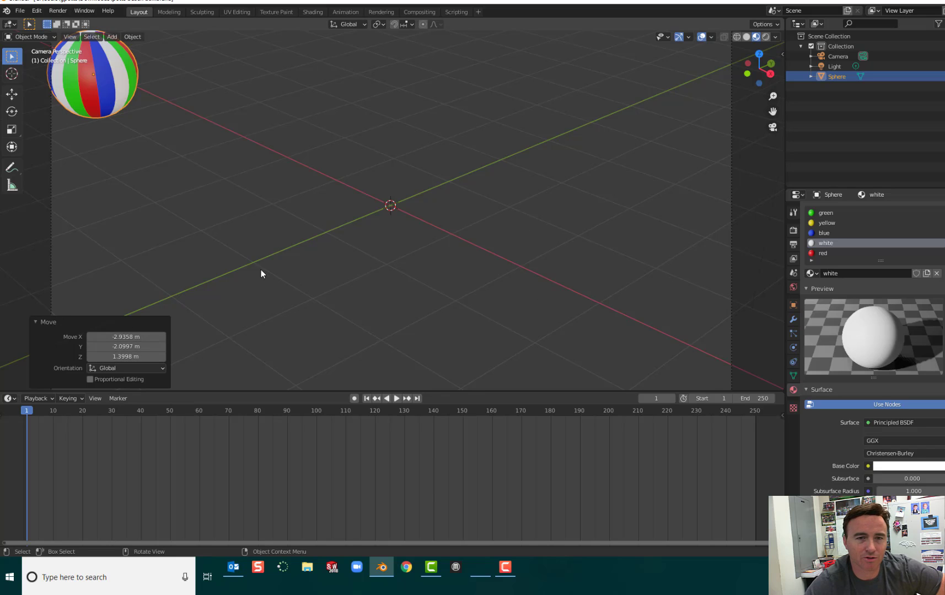
Step: Sketch a bouncing path from the ball across the camera view with the Annotate tool, and undo the stroke
click(11, 167)
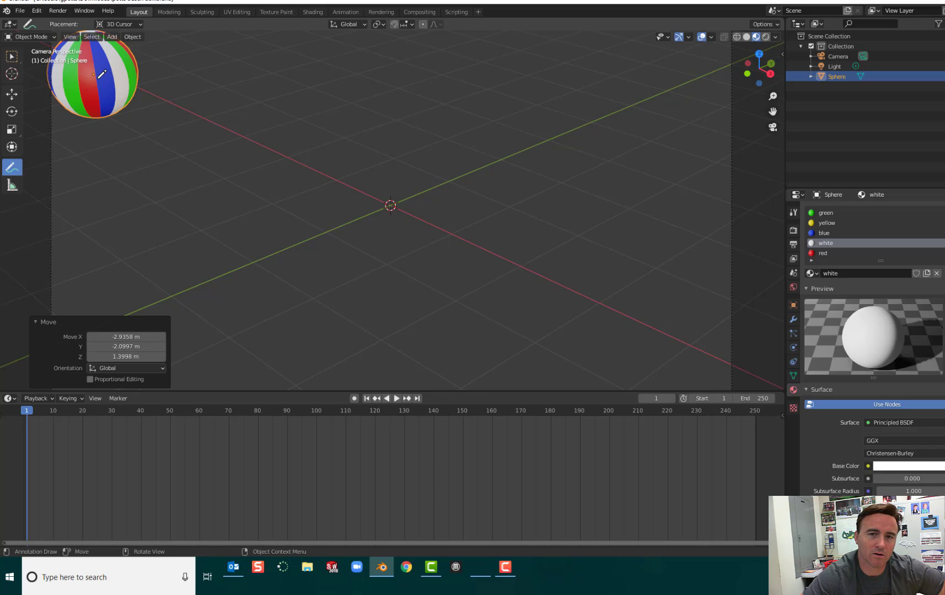
mouse_move(98, 78)
mouse_down()
mouse_move(184, 235)
mouse_move(199, 383)
mouse_move(298, 220)
mouse_move(361, 384)
mouse_move(441, 282)
mouse_move(521, 385)
mouse_move(558, 354)
mouse_move(632, 330)
mouse_move(684, 359)
mouse_move(781, 373)
mouse_up()
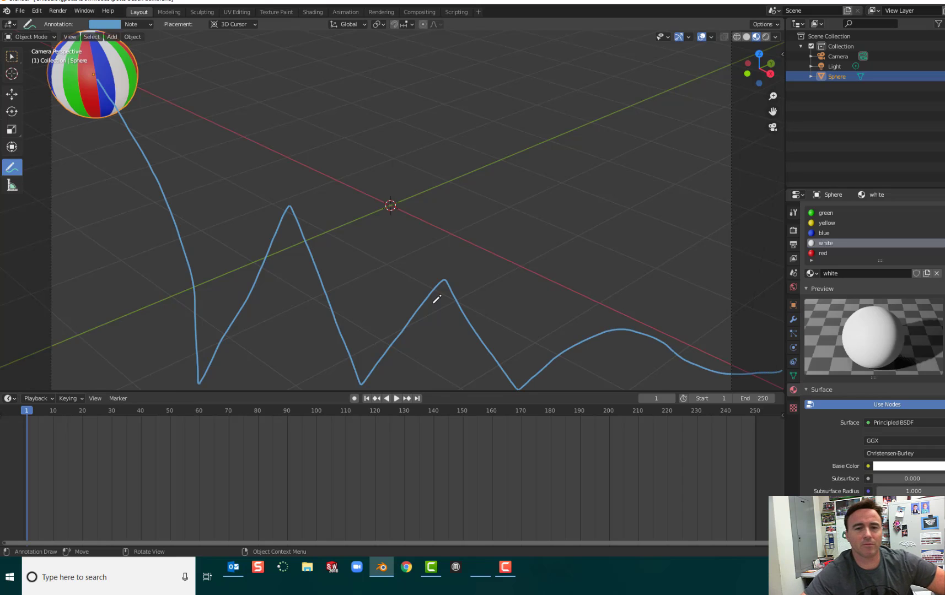
key(ctrl+z)
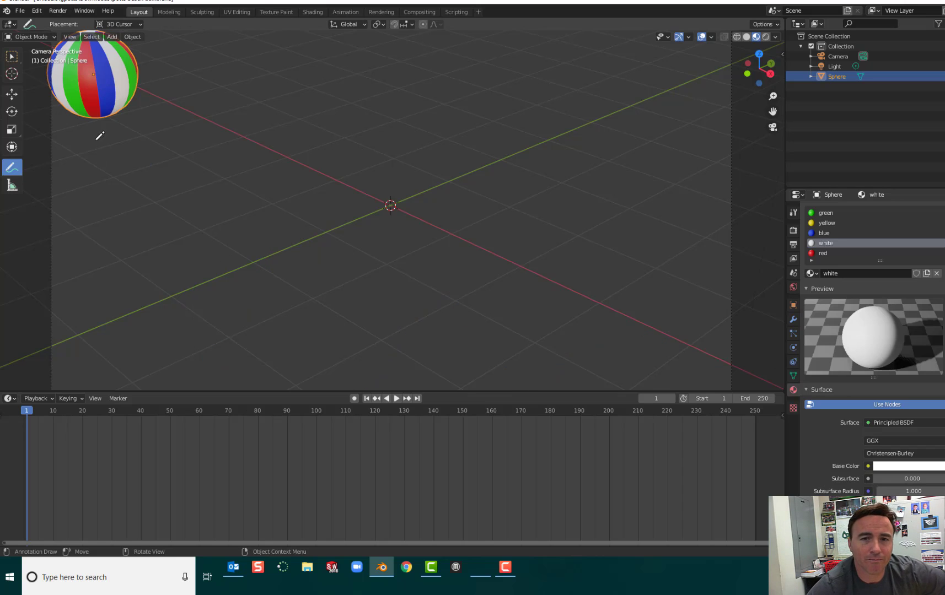
click(12, 56)
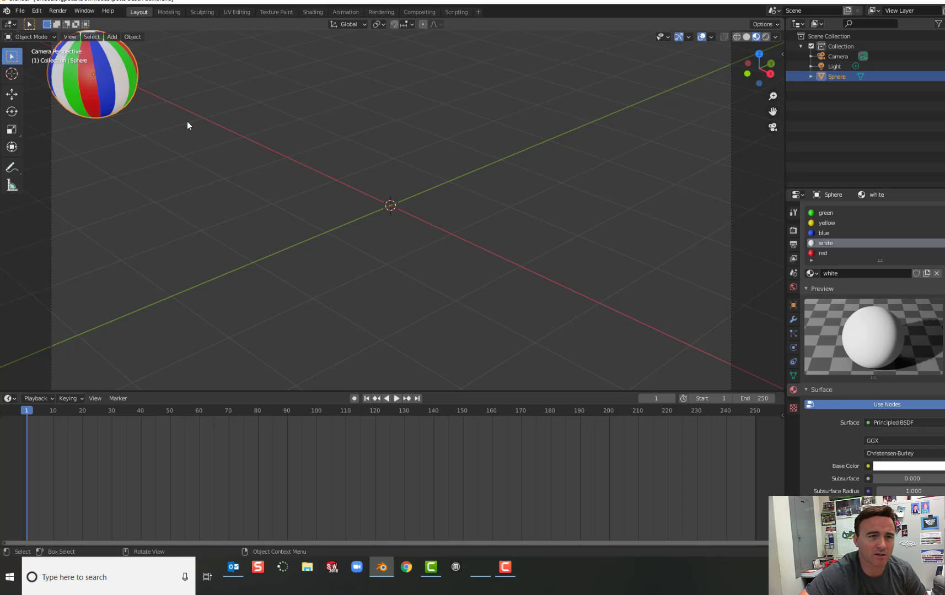
Step: Insert a Location, Rotation & Scale keyframe for the ball at frame 1 and preview the playback
key(i)
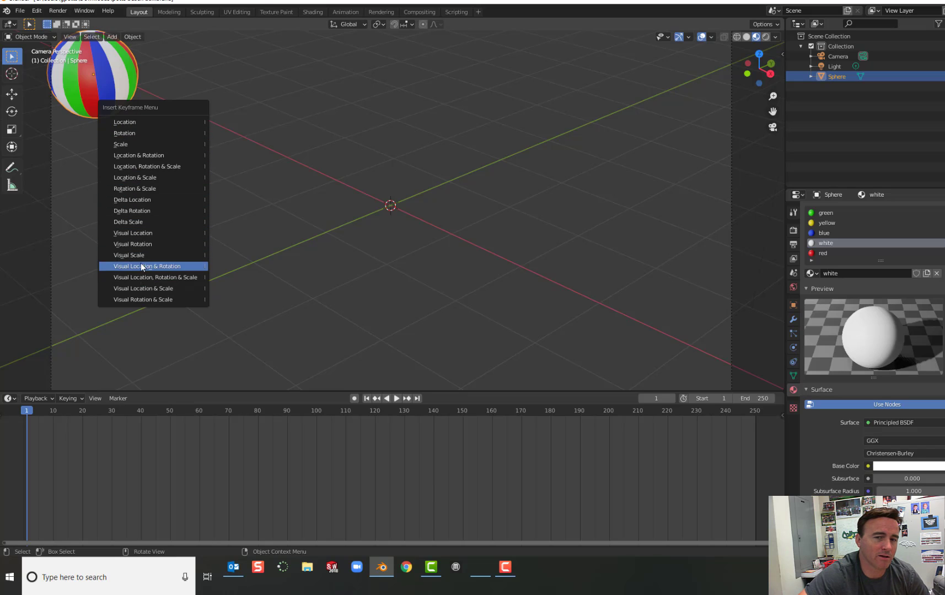
click(147, 167)
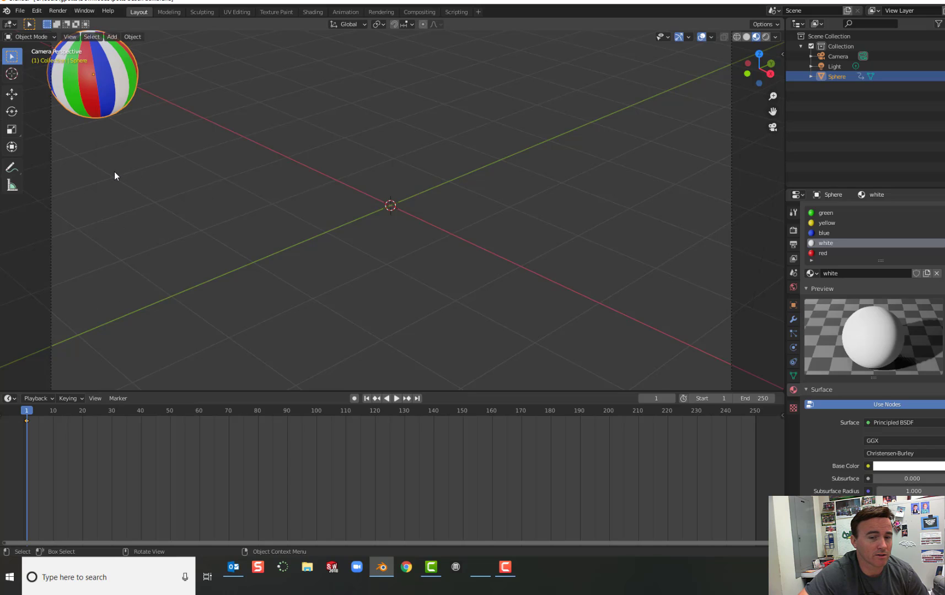
drag(32, 413, 35, 412)
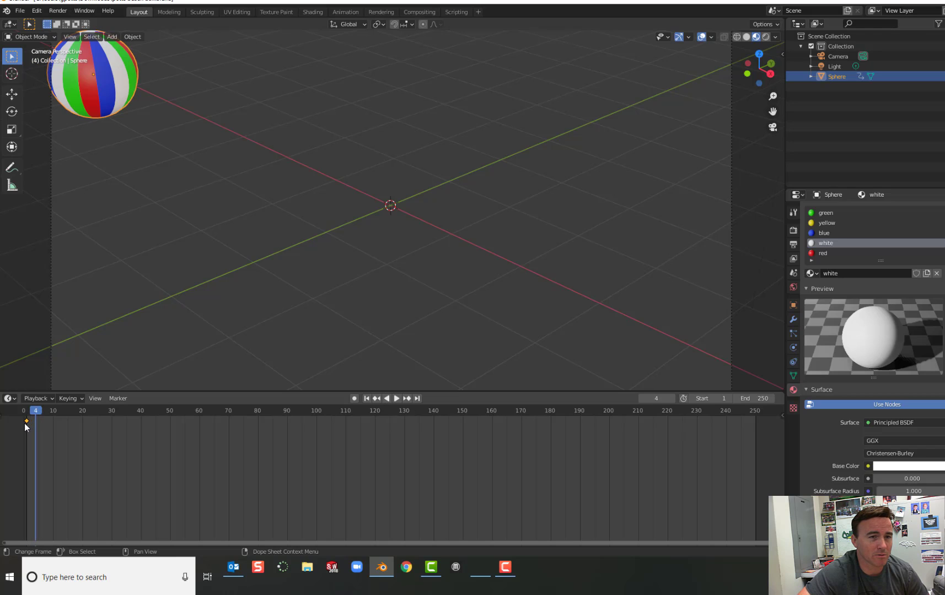
key(space)
key(space)
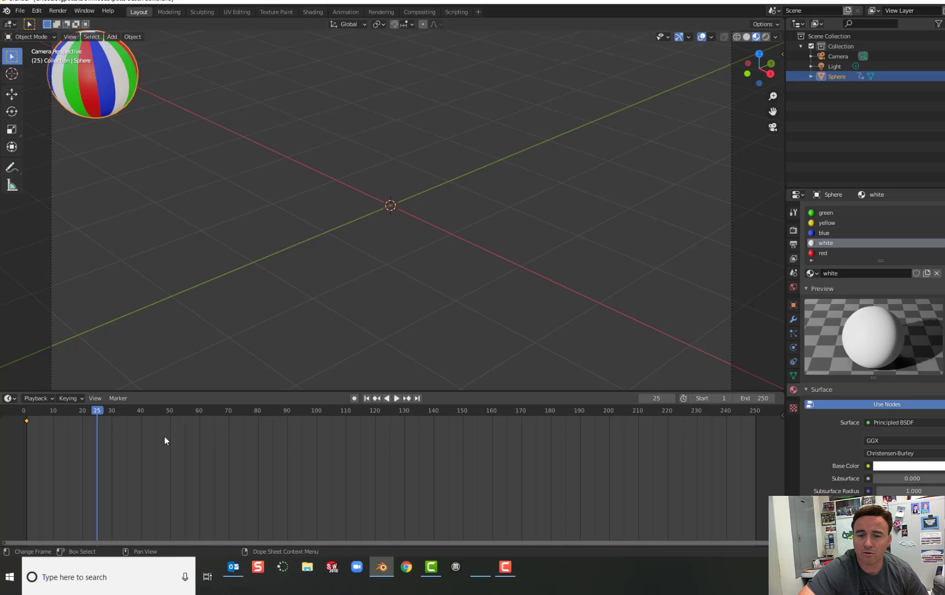
Step: At frame 24, move the ball down to the camera frame's bottom edge, near its left side, and insert a Location, Rotation & Scale keyframe
mouse_move(96, 413)
mouse_down()
mouse_move(25, 411)
mouse_move(93, 417)
mouse_up()
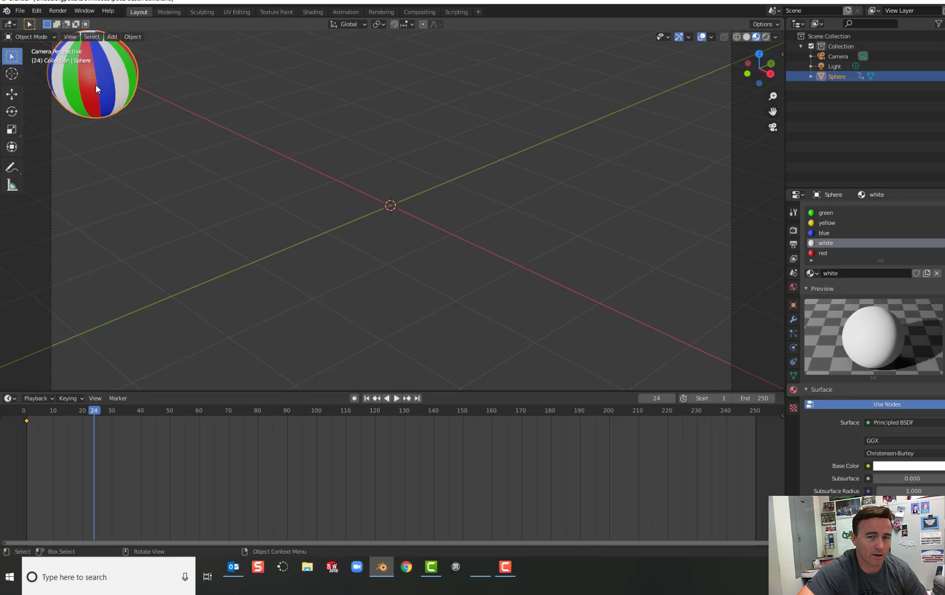
key(g)
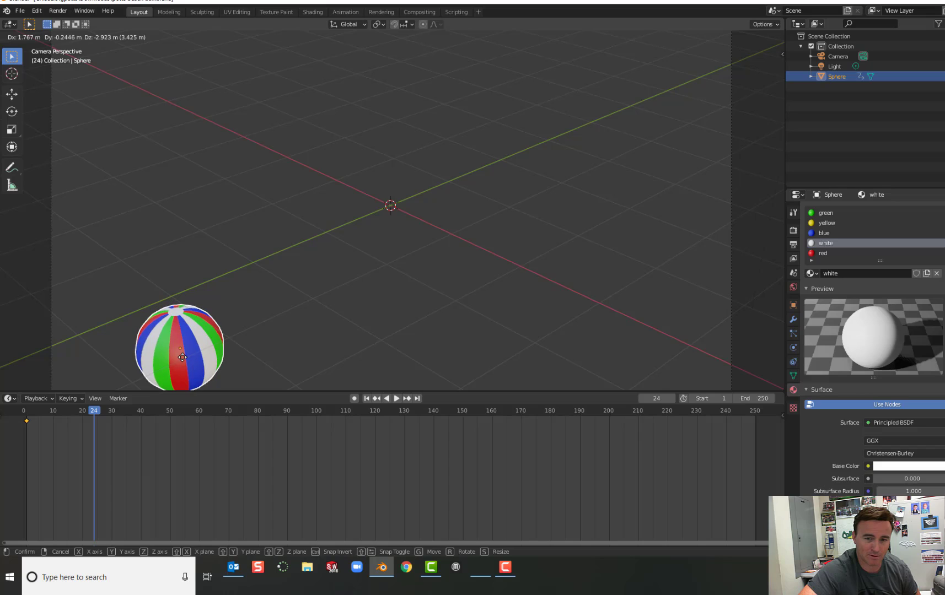
click(184, 362)
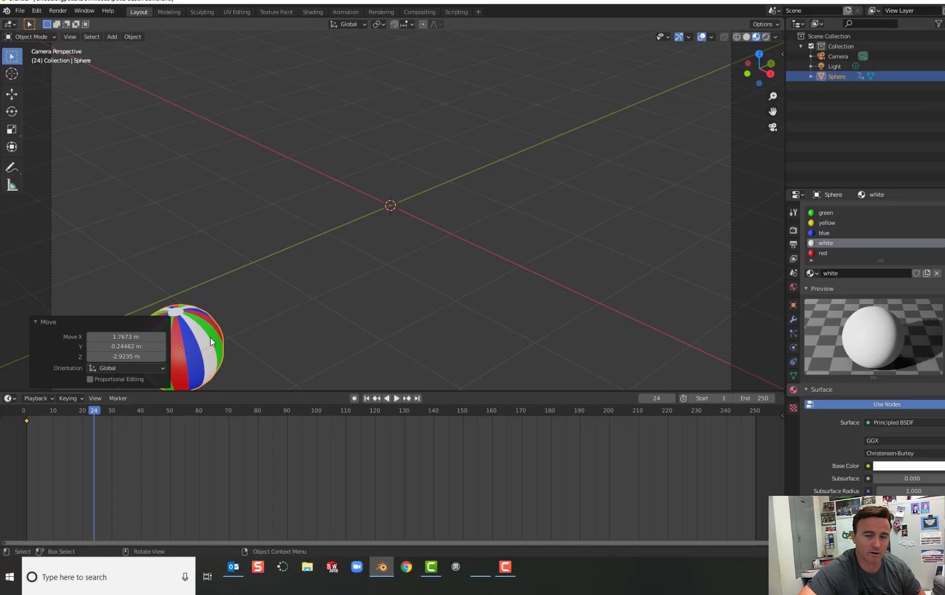
click(215, 302)
click(197, 315)
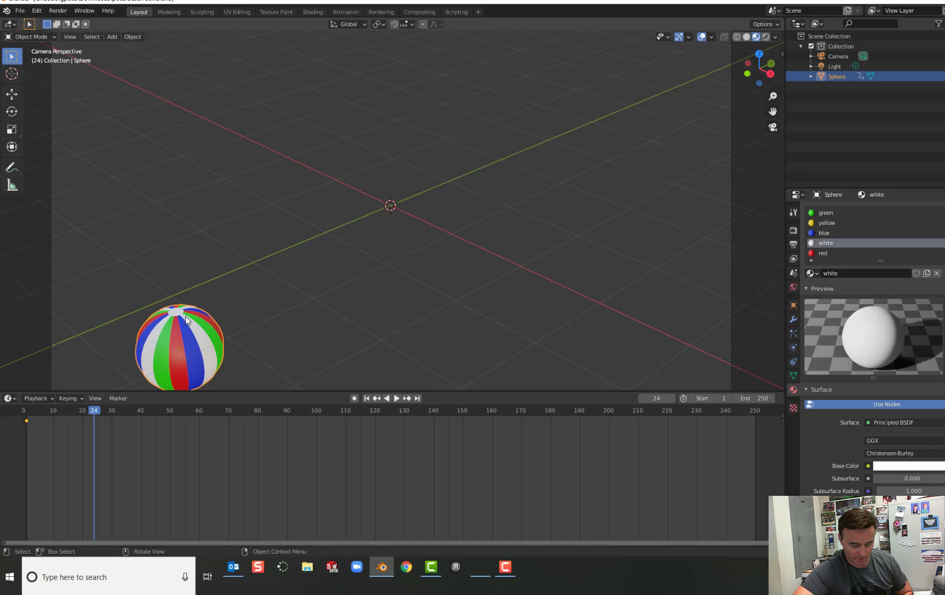
key(i)
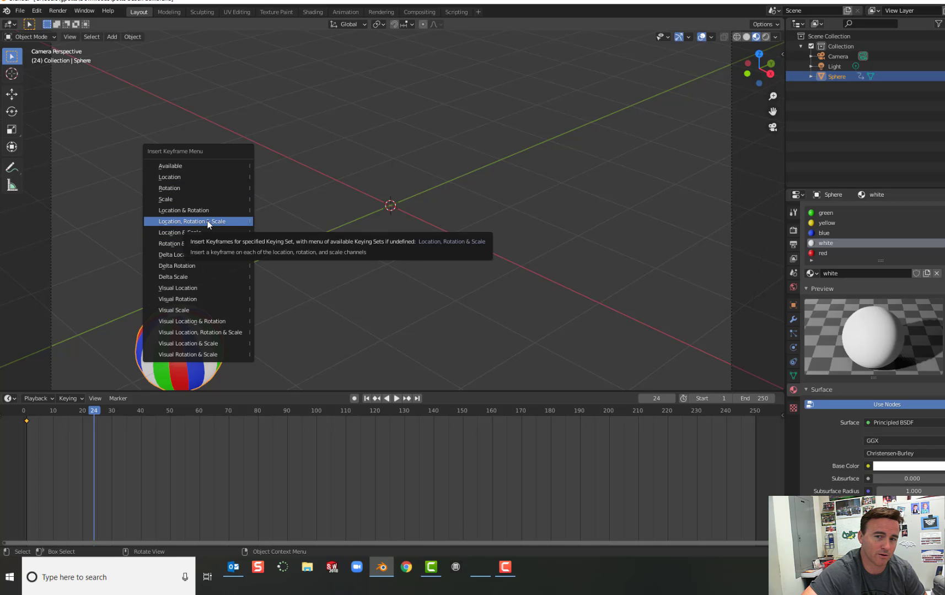
click(207, 221)
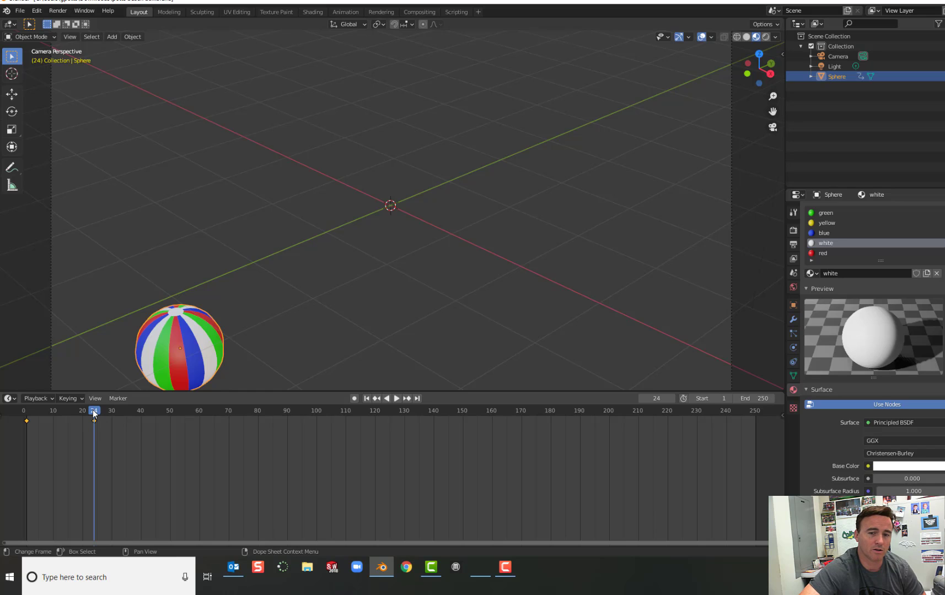
Step: At frame 48, raise the ball to mid-height, moving it about 0.31, 1.24, 1.25 m in X, Y, Z, and insert another keyframe
drag(92, 410, 164, 414)
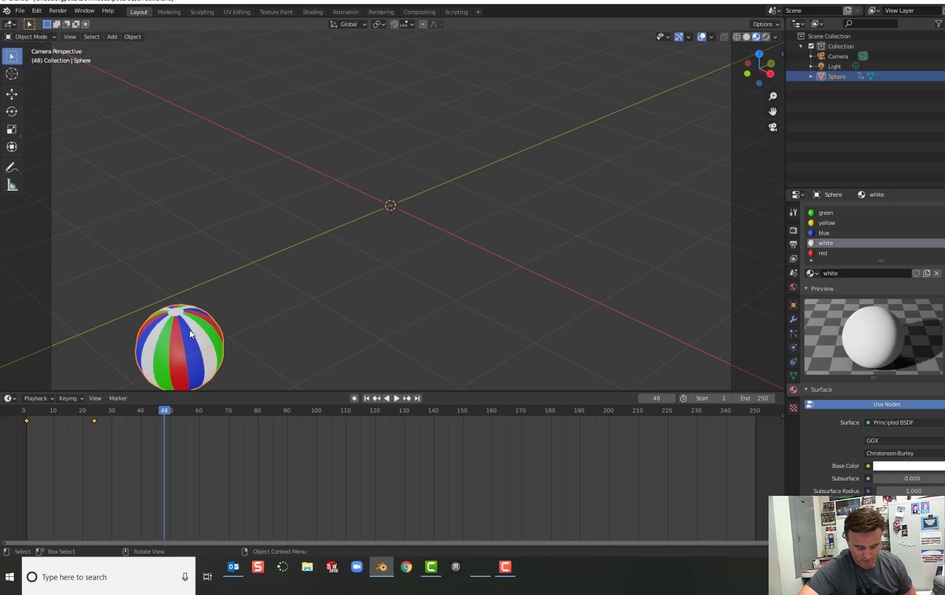
key(g)
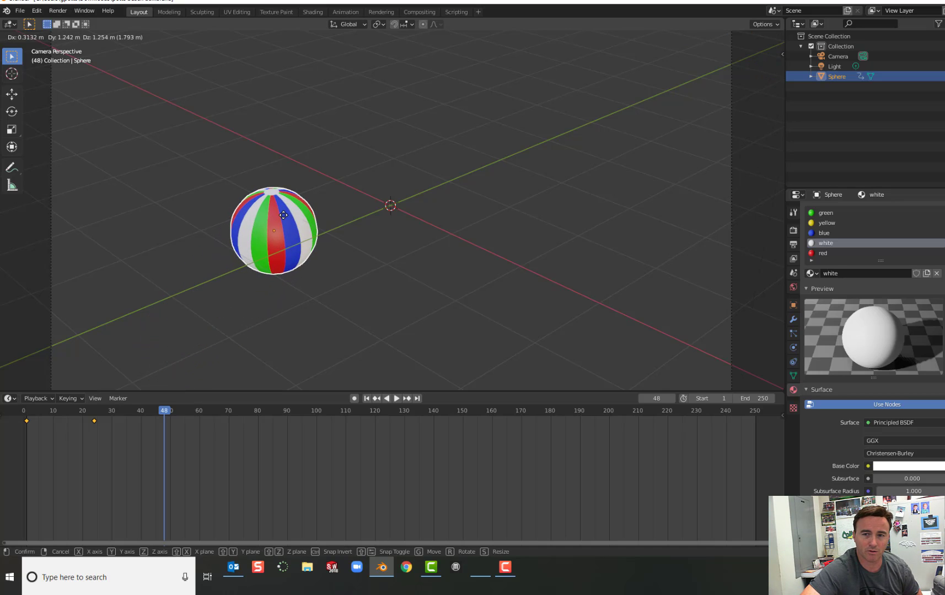
click(283, 218)
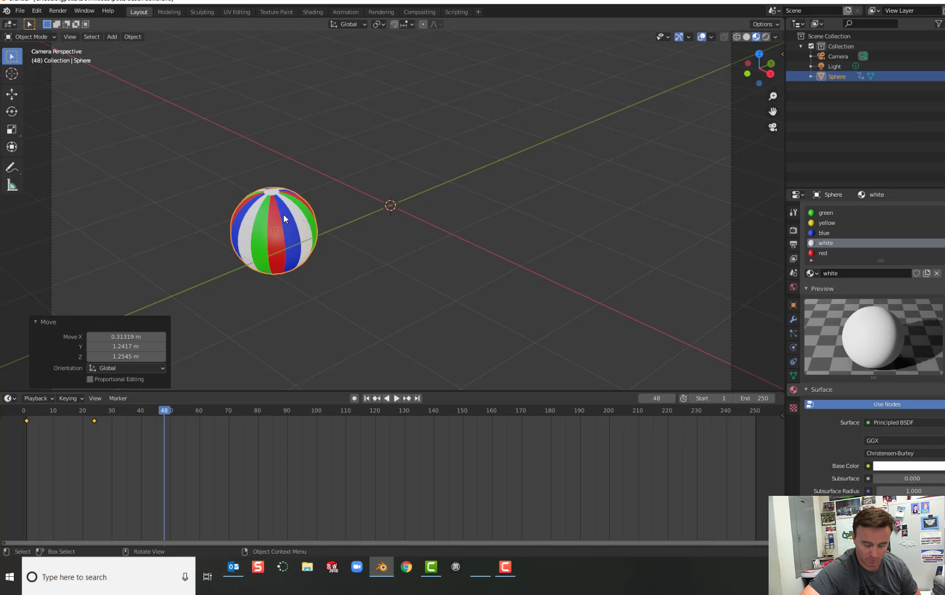
key(i)
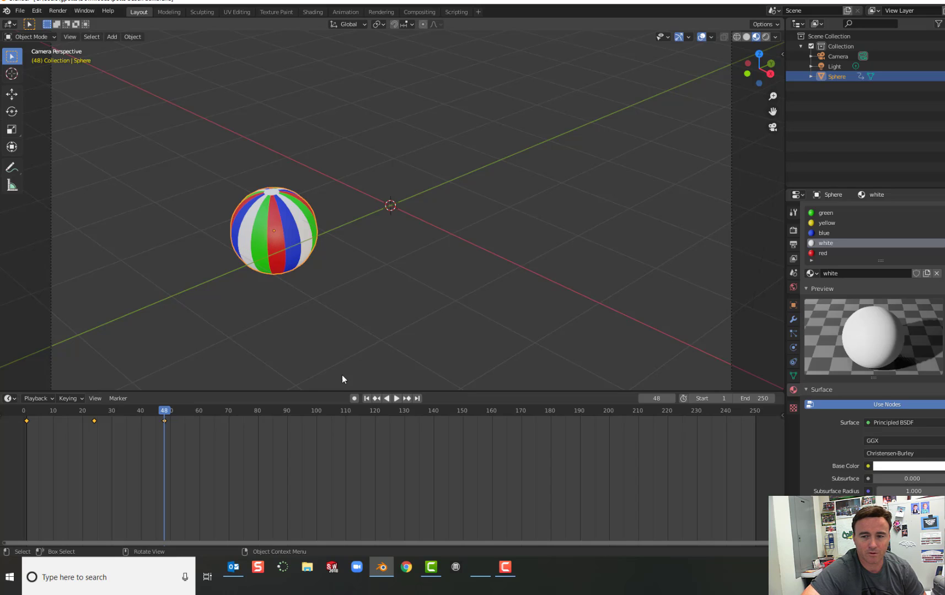
Step: Turn on auto keying and, at frame 76, drop the ball to the bottom edge, about 0.99, 0.15, -1.23 m in X, Y, Z
click(354, 398)
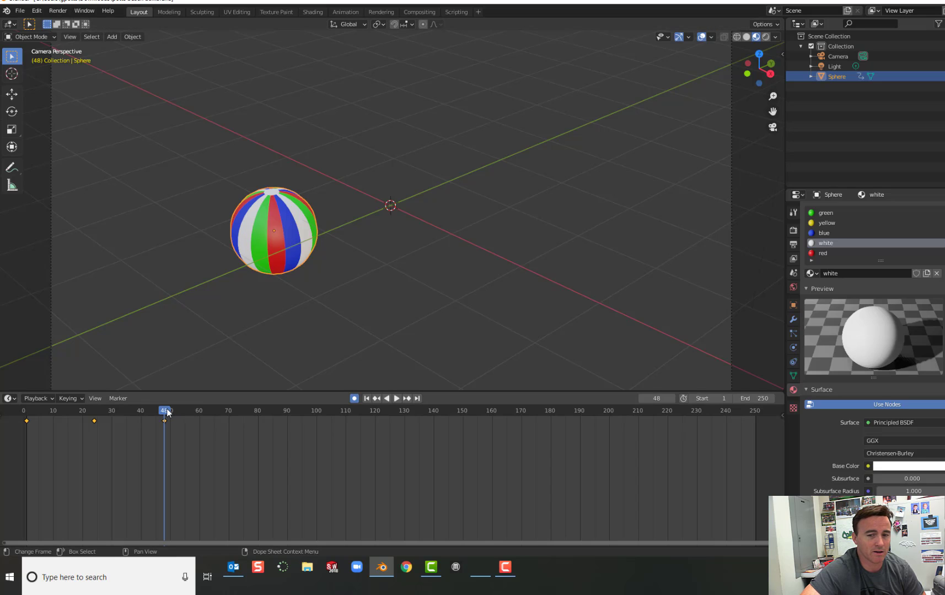
drag(167, 413, 246, 413)
key(i)
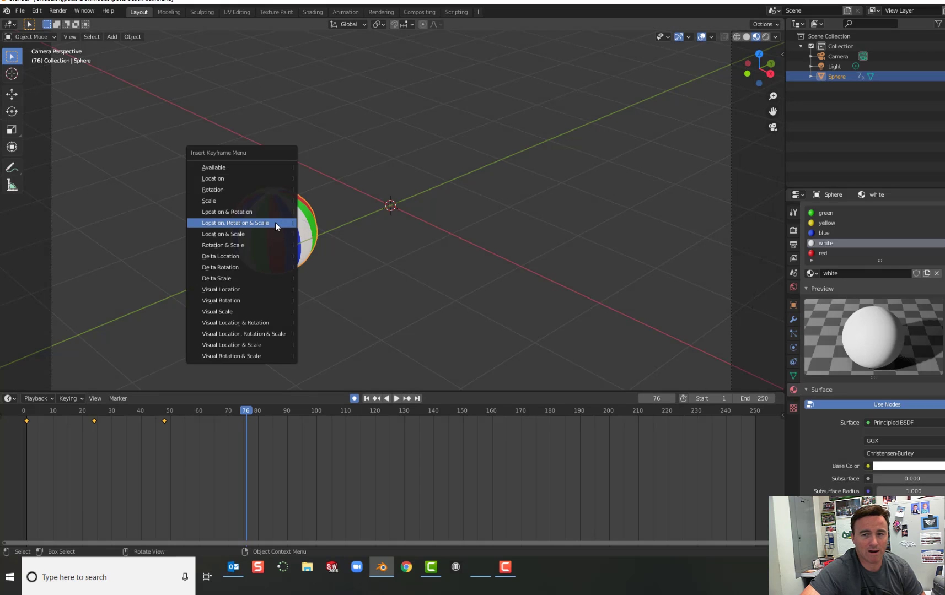
click(304, 222)
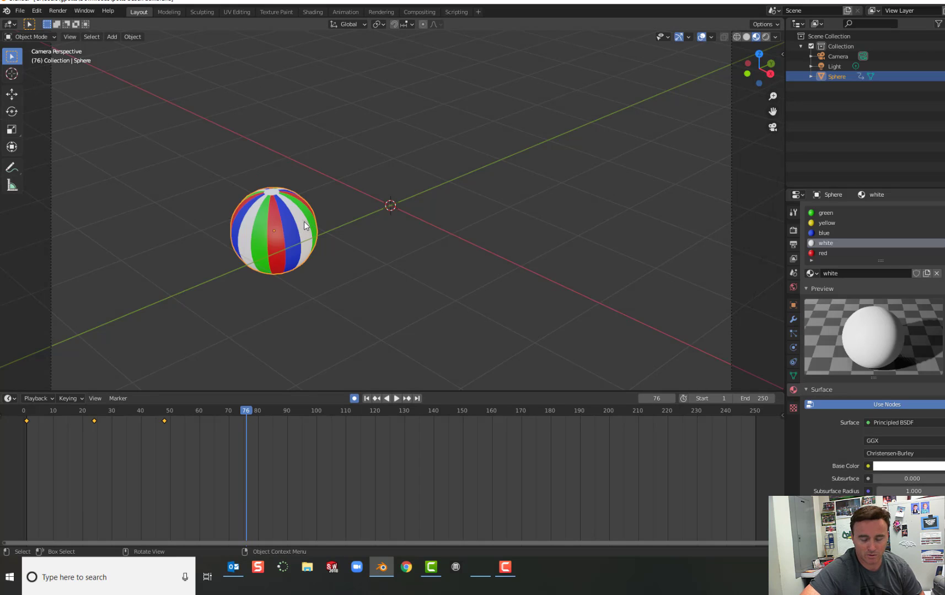
key(g)
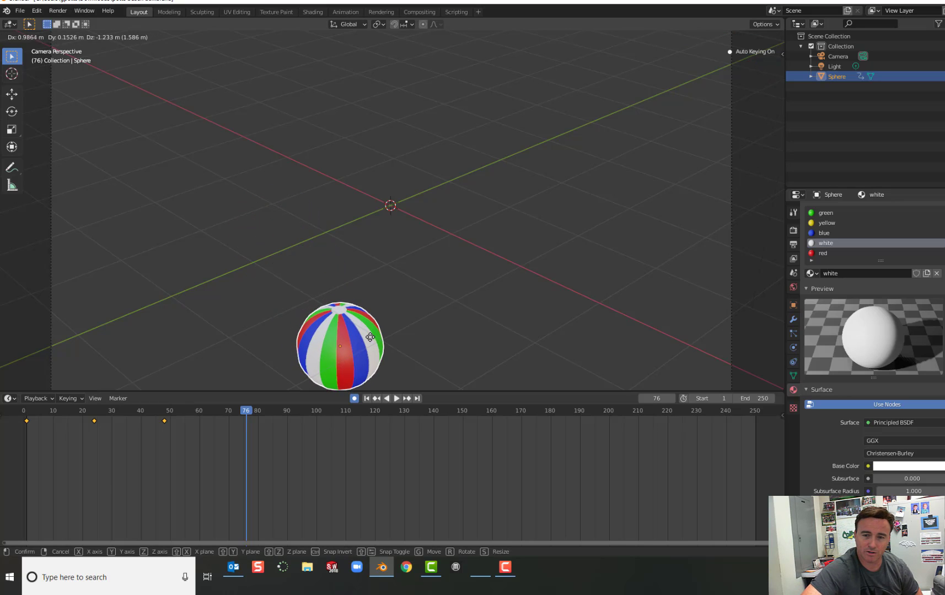
click(371, 338)
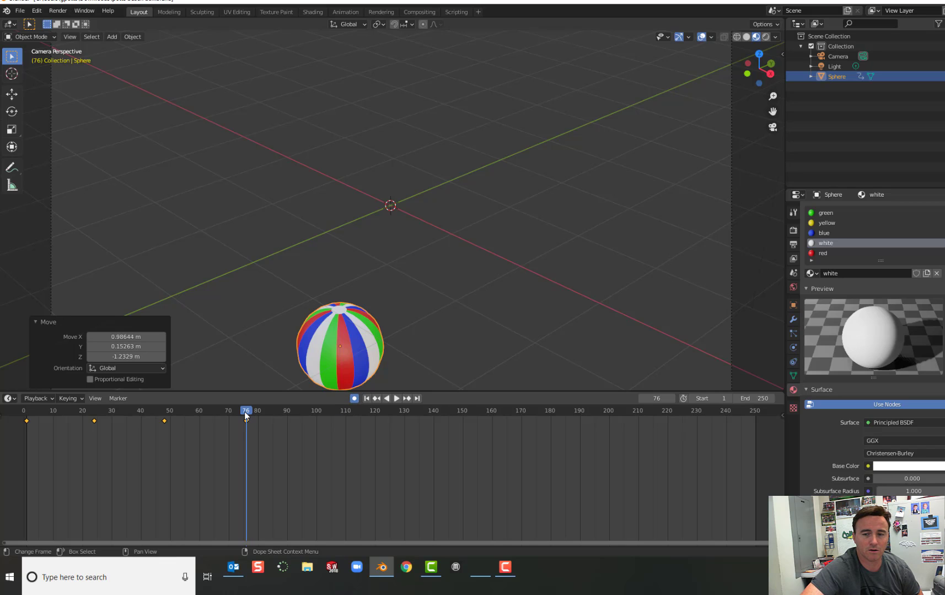
Step: At frame 100, raise the ball to just below the view's center, moving it about 0.34, 1.12, 1.04 m in X, Y, Z
drag(244, 411, 316, 417)
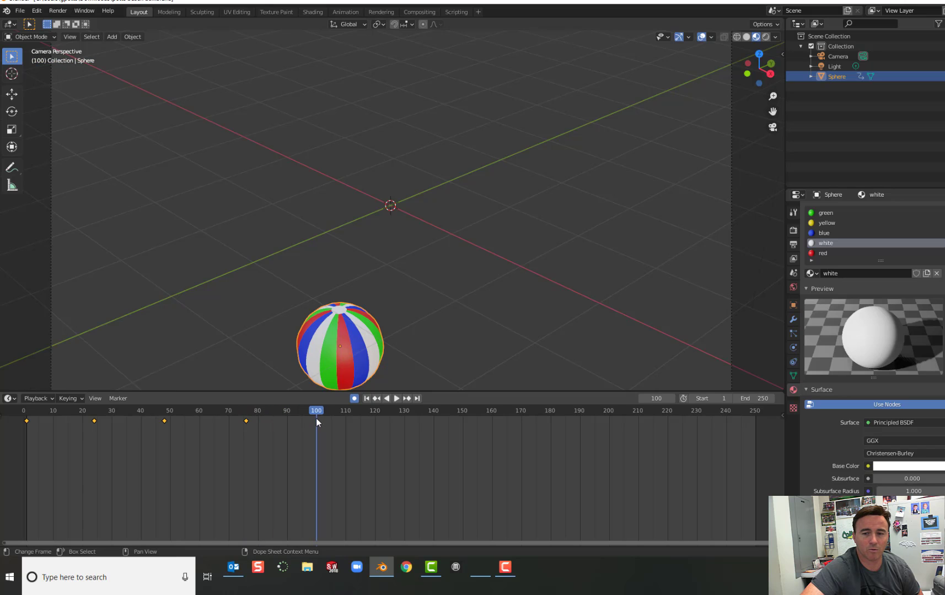
key(g)
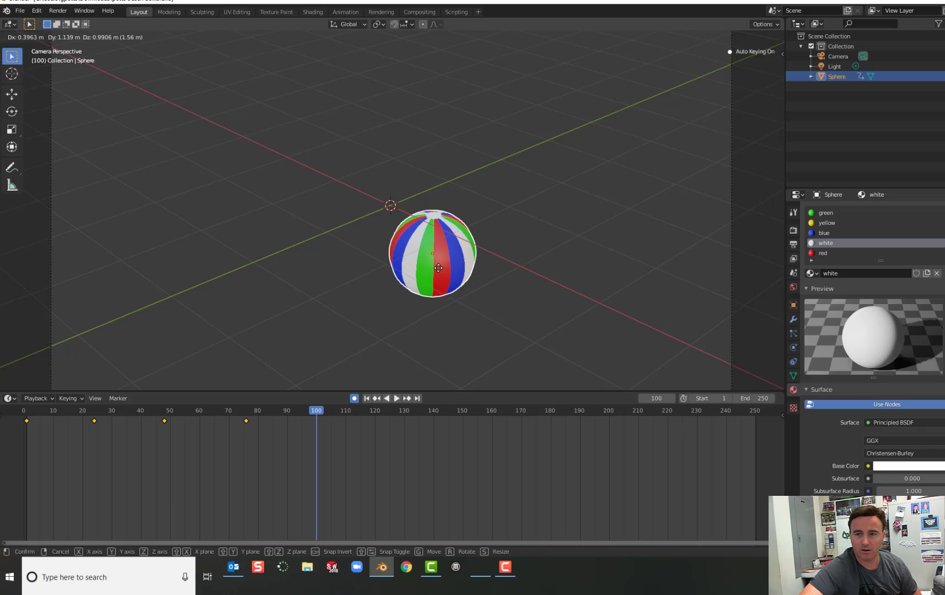
click(435, 264)
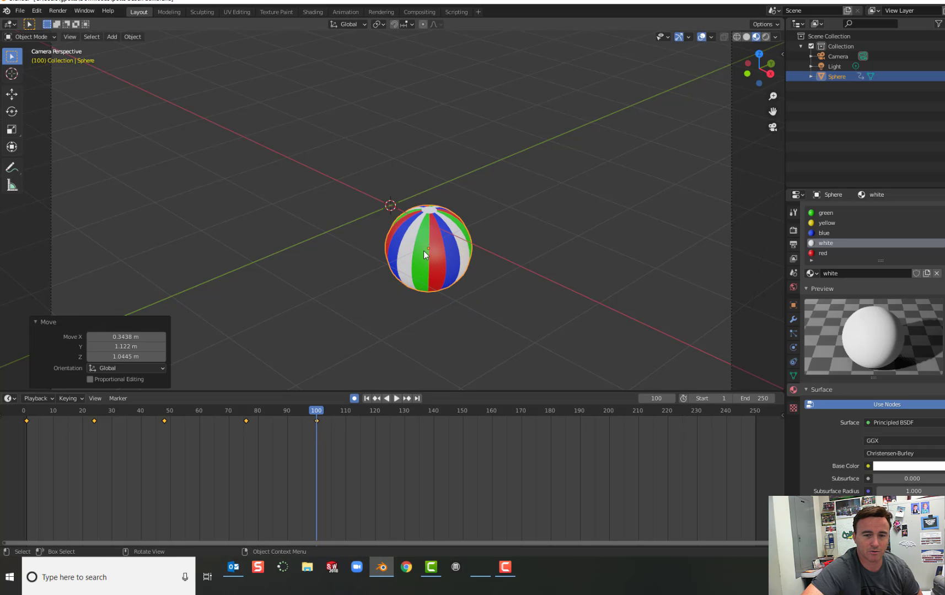
Step: At frame 125, drop the ball back to the bottom edge, moving it about 0.92, 0.19, -1.07 m in X, Y, Z
key(space)
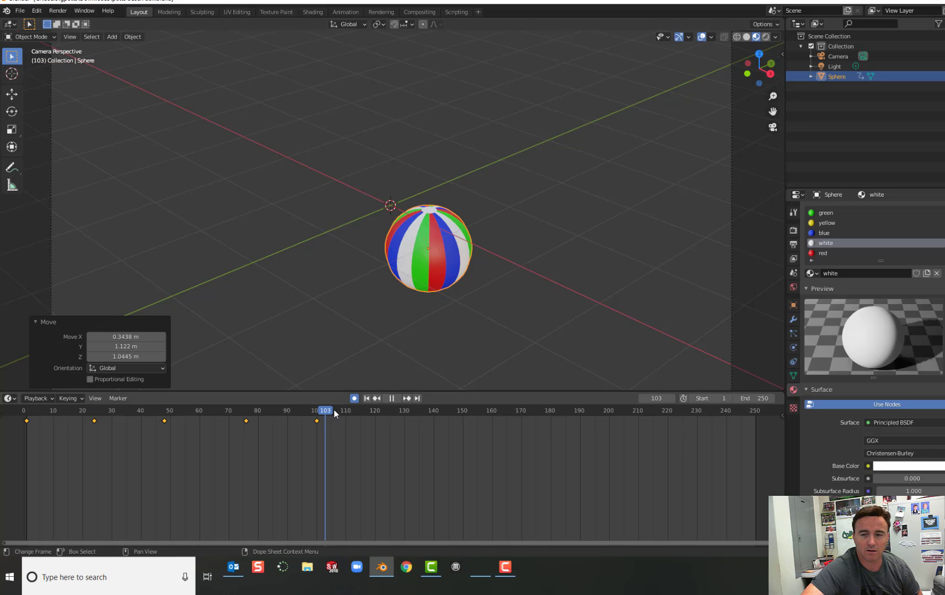
key(space)
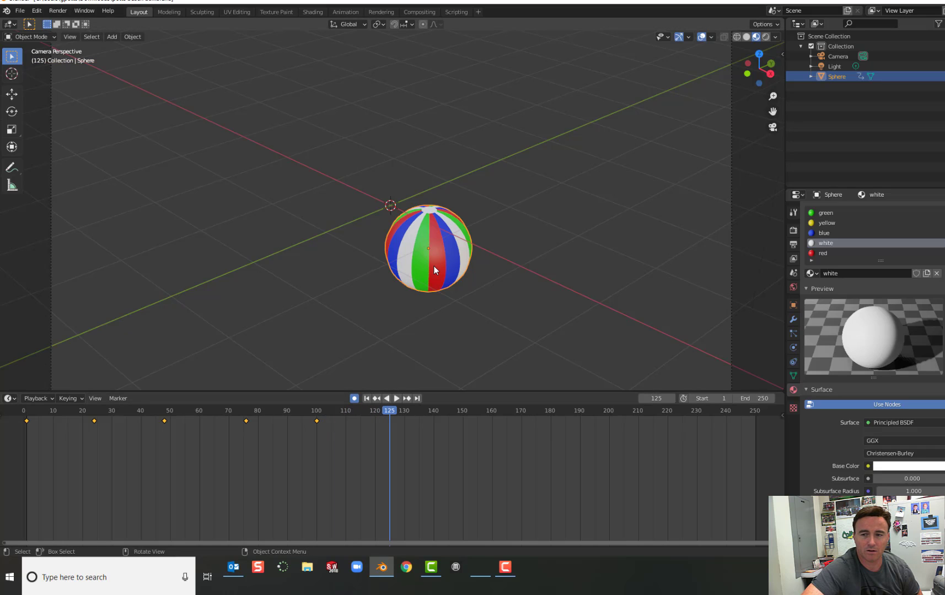
key(g)
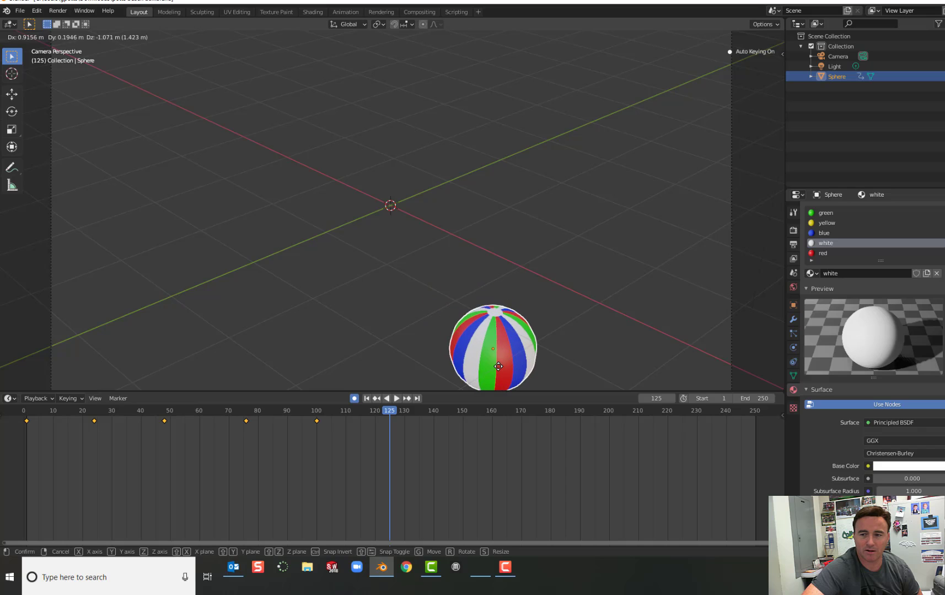
click(498, 367)
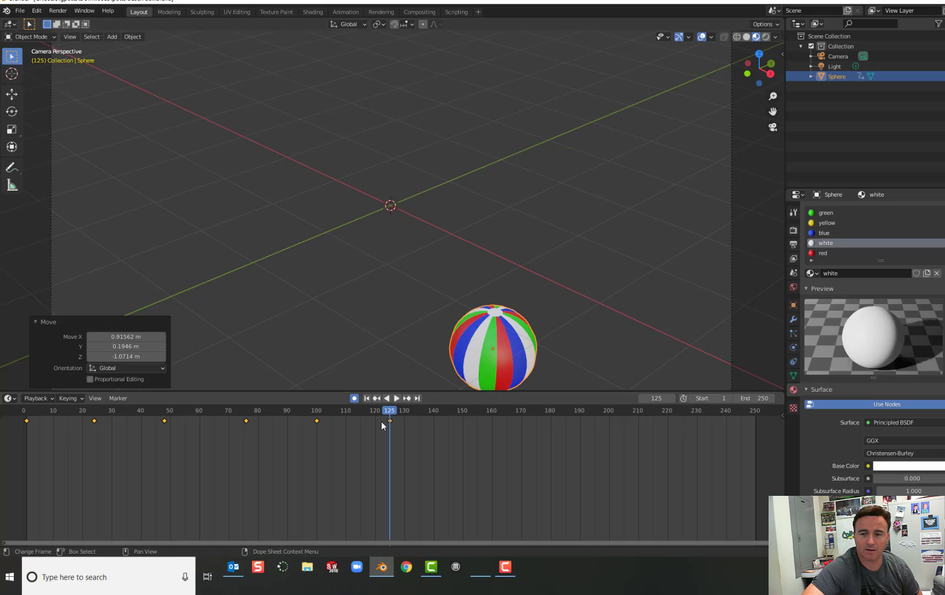
Step: At frame 150, move the ball up and out past the camera frame's right edge, about 1.51, 2.89, 1.78 m in X, Y, Z
drag(389, 413, 463, 413)
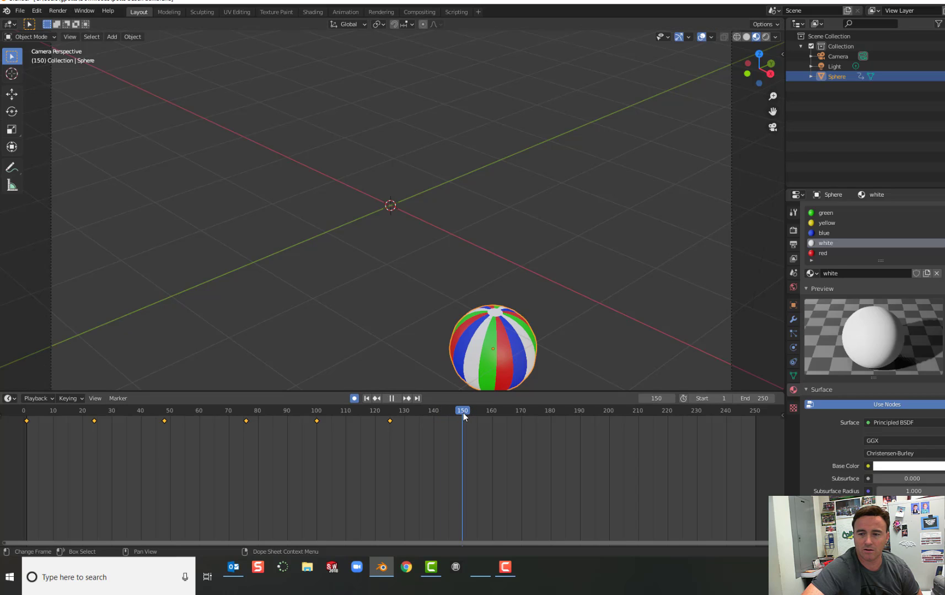
key(g)
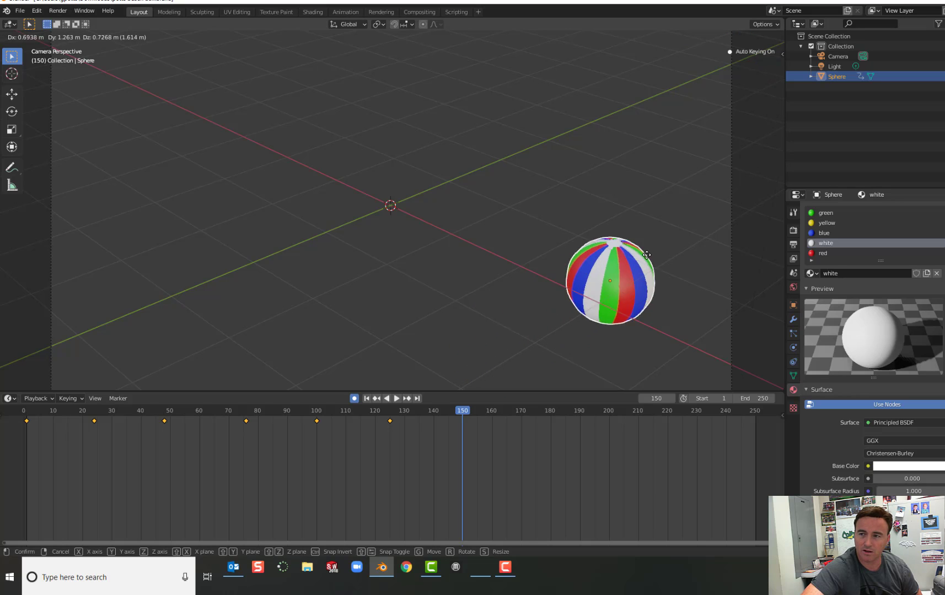
click(777, 165)
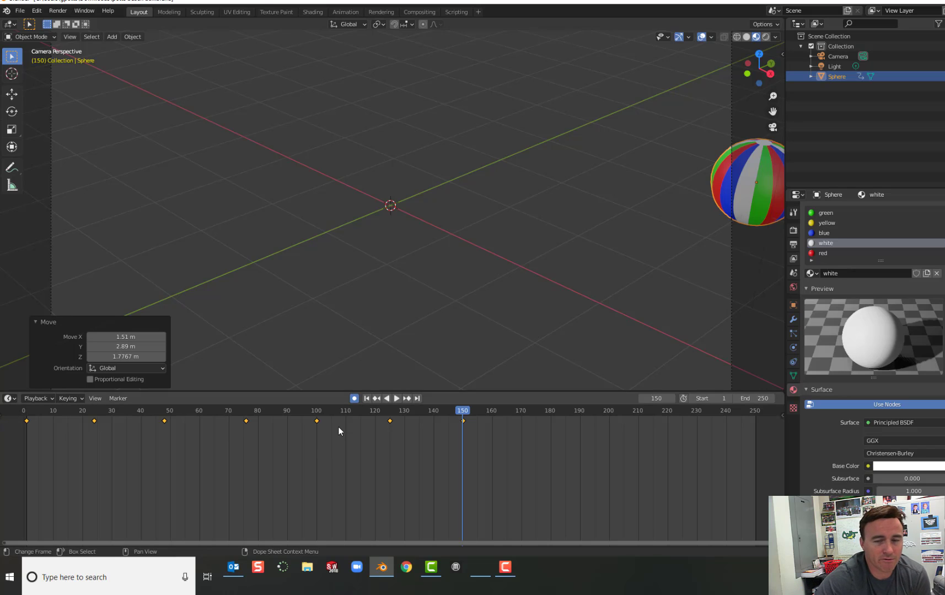
Step: Turn off auto keying and review the bouncing animation from frame 1 through the last keyframe
click(355, 399)
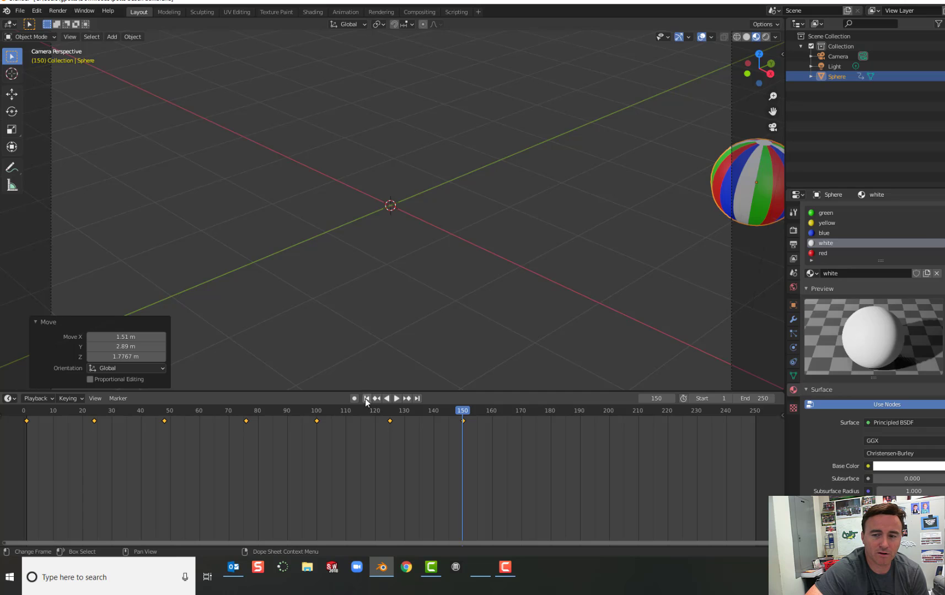
click(366, 399)
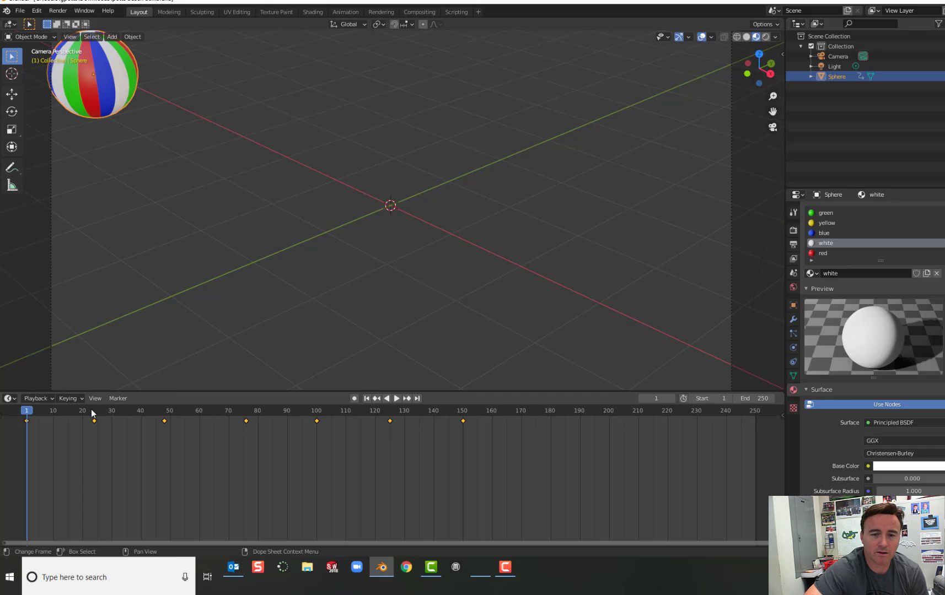
click(397, 399)
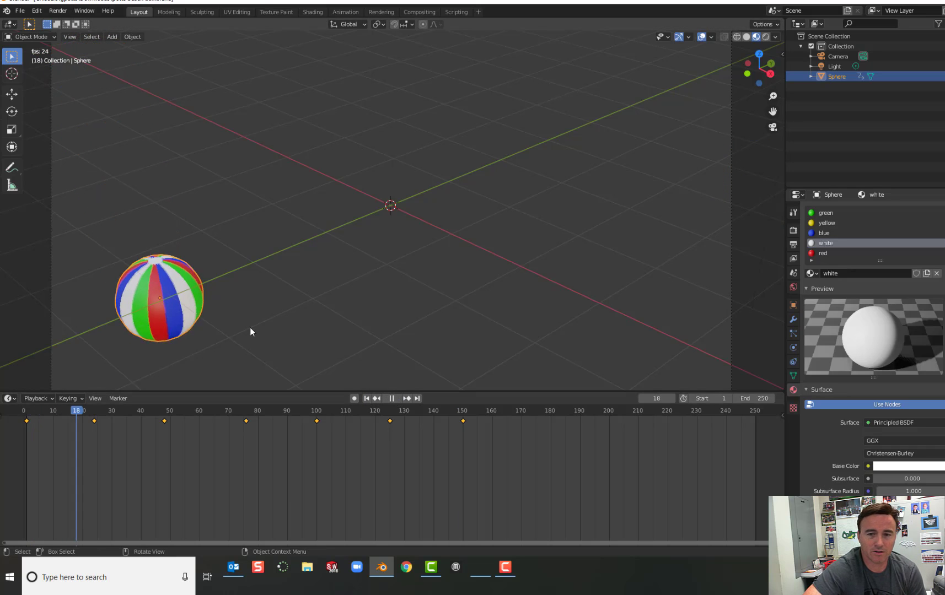
click(391, 398)
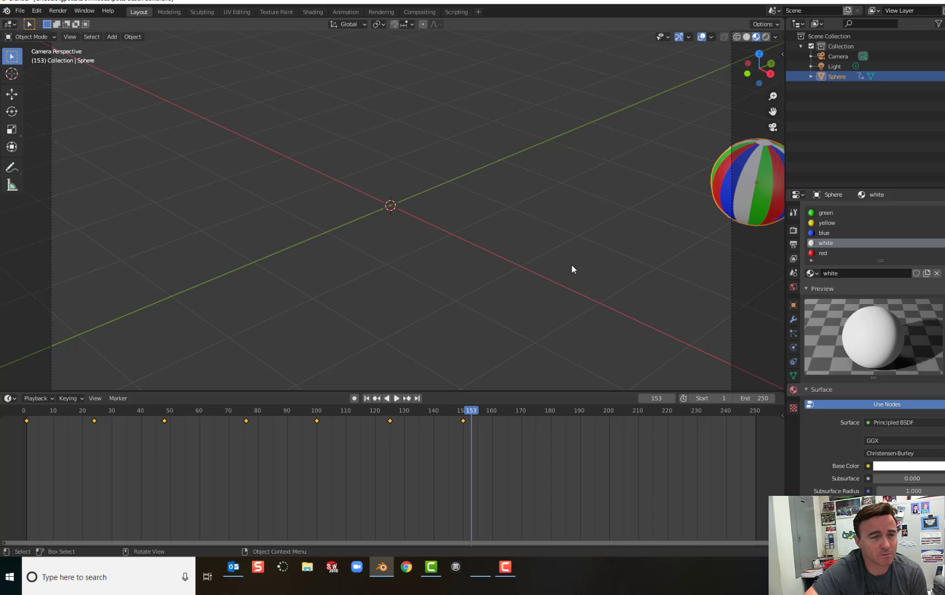
drag(472, 413, 423, 411)
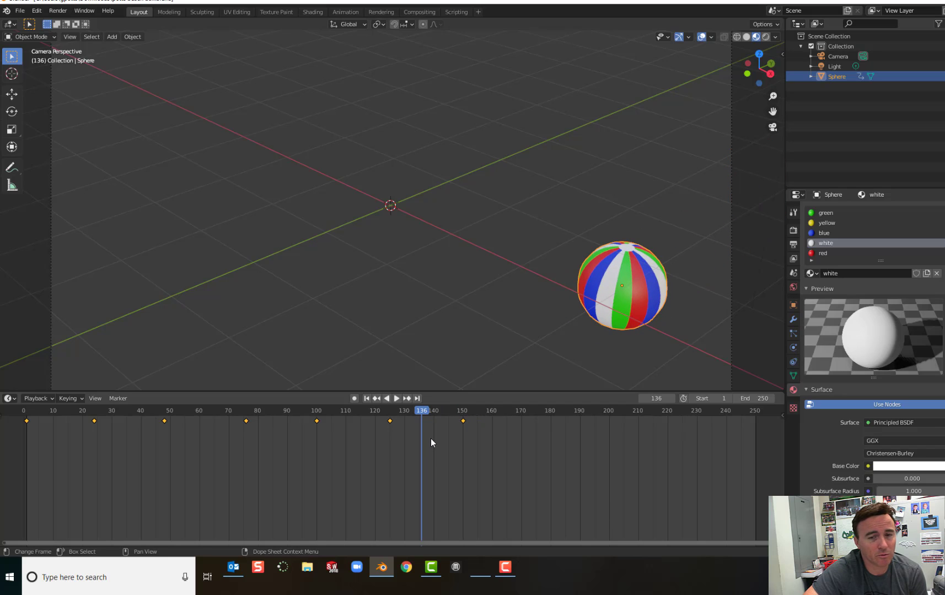
Step: At frame 24, rotate the ball about 369° in the view plane, then turn on auto keying and rotate it about 361° more
drag(423, 412, 96, 416)
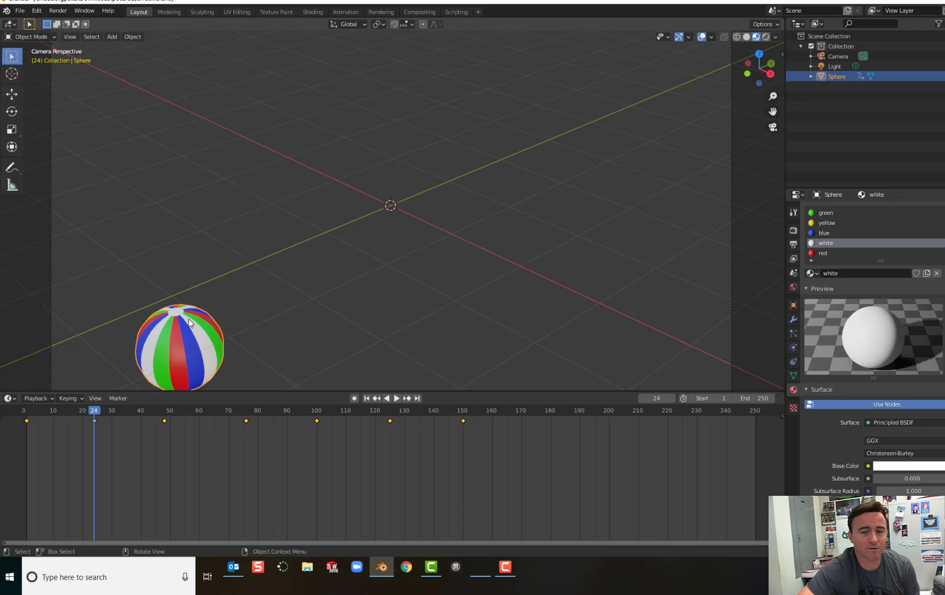
key(r)
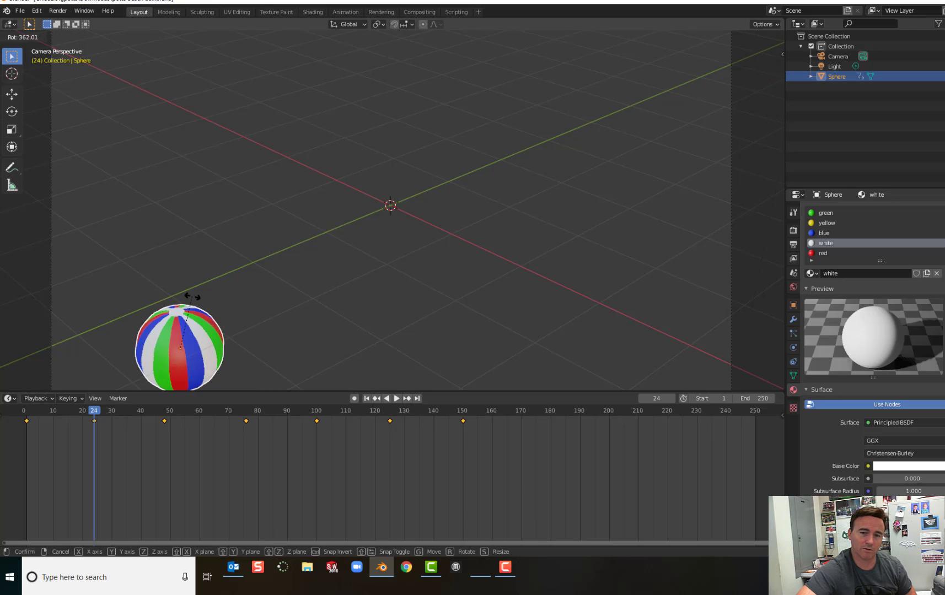
click(200, 292)
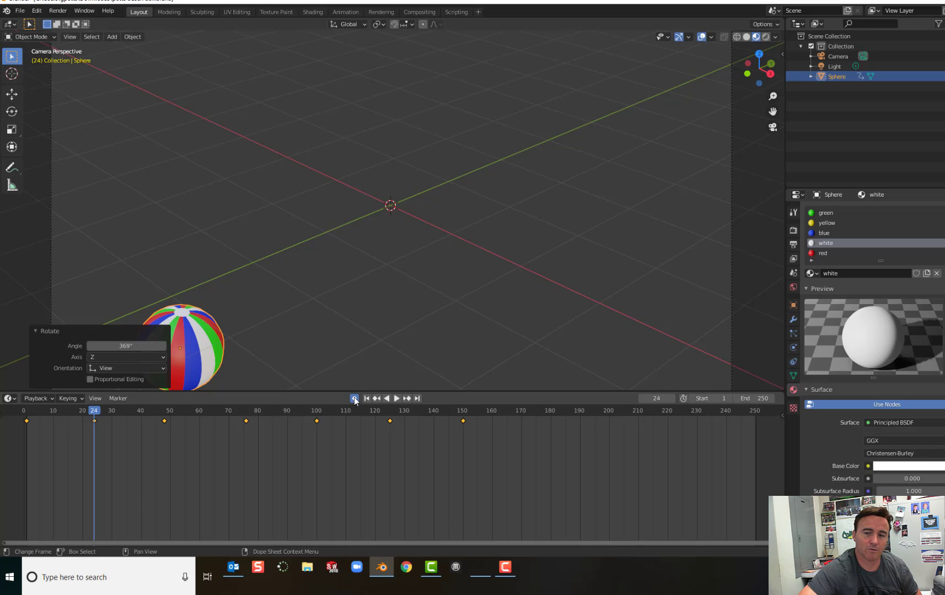
key(r)
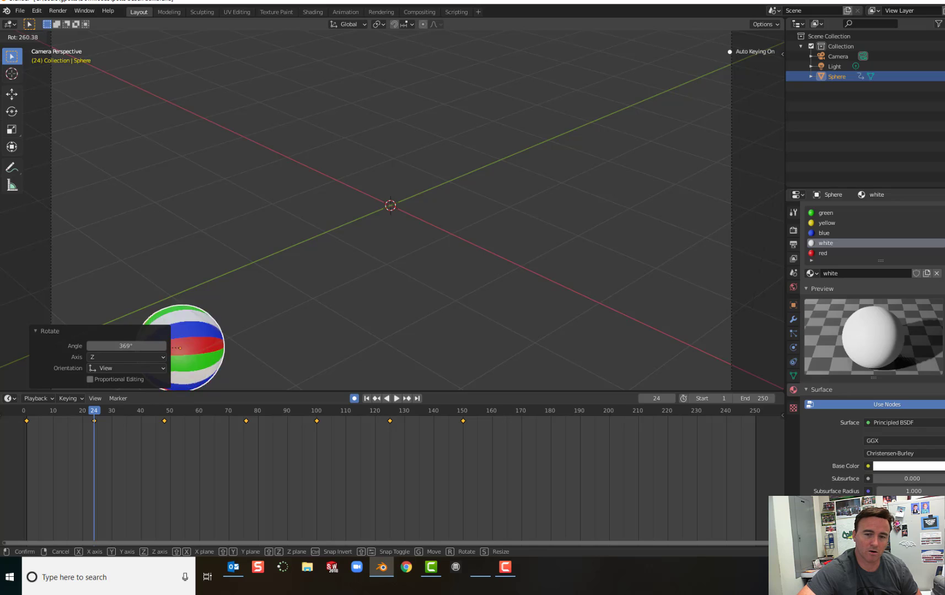
click(193, 287)
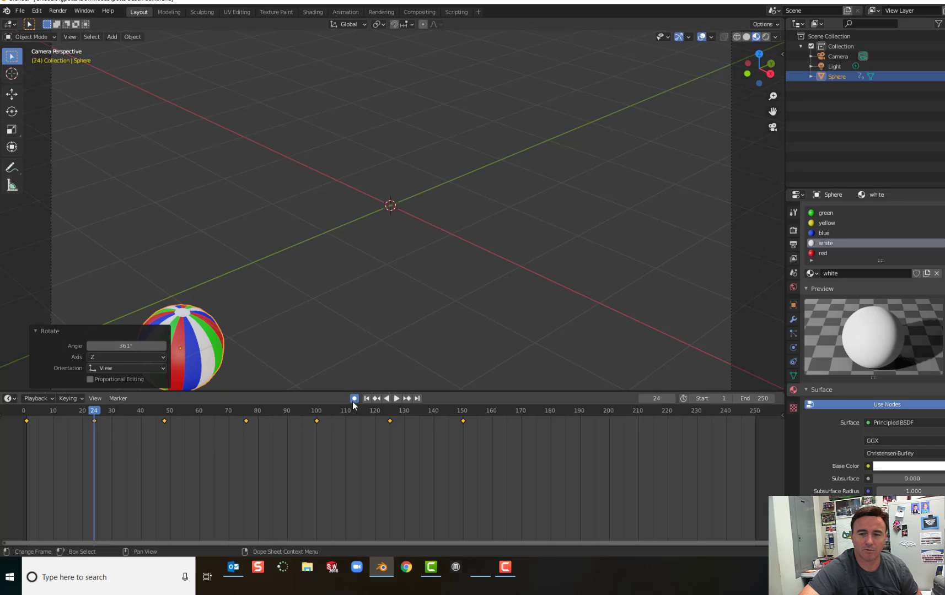
Step: Rotate the ball in the view plane about 736° at frame 48 and about 1089° at frame 76
drag(94, 413, 165, 414)
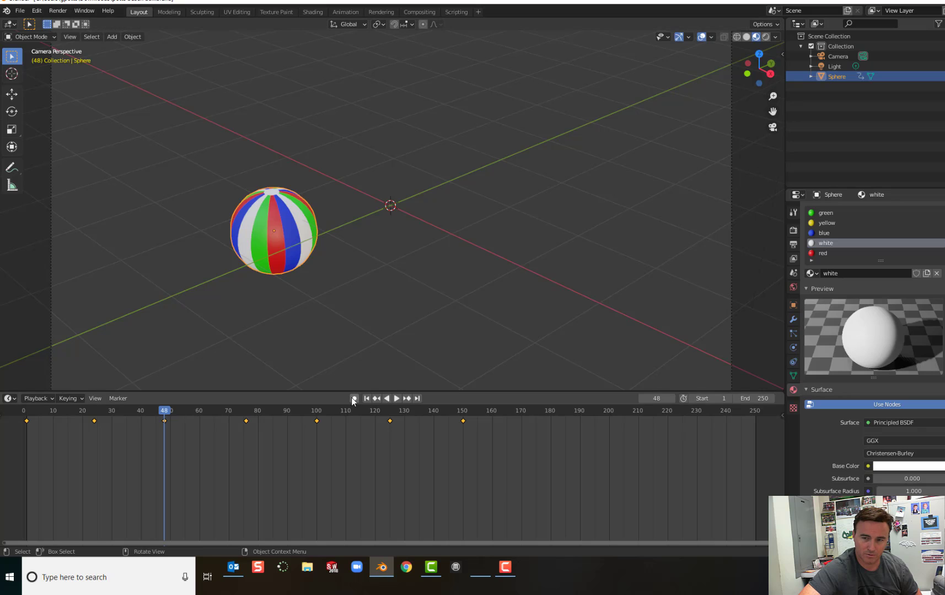
key(r)
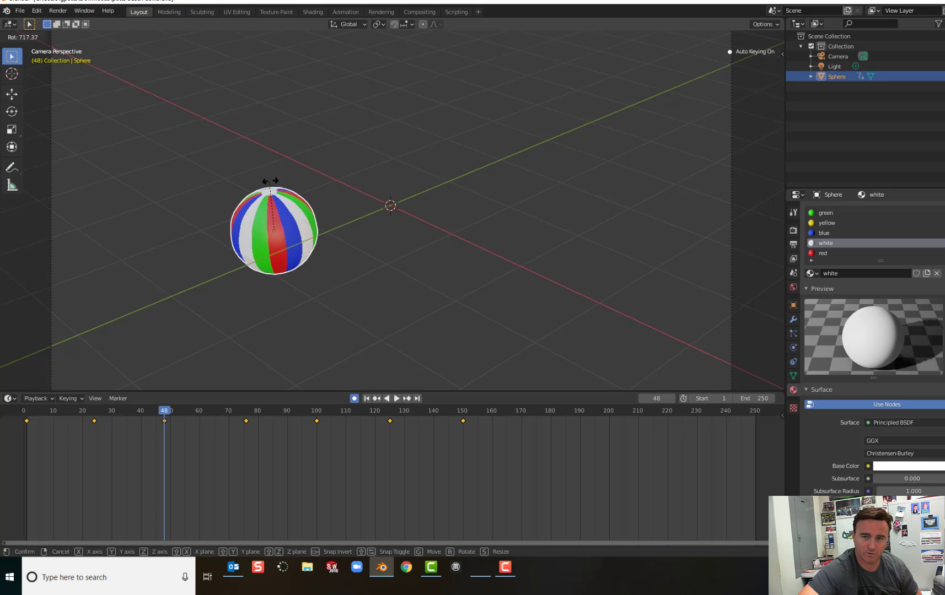
click(287, 176)
key(space)
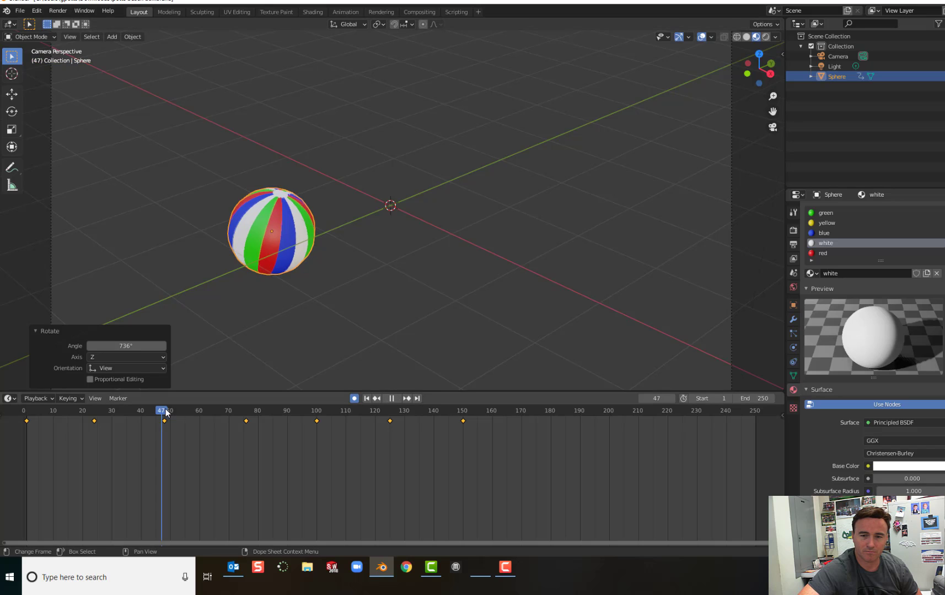
drag(232, 414, 248, 414)
key(r)
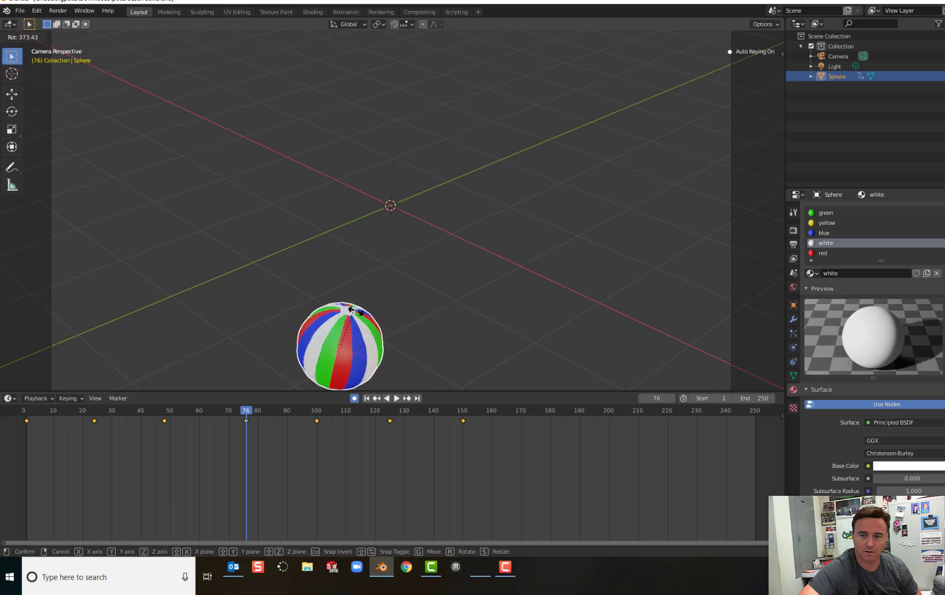
click(354, 302)
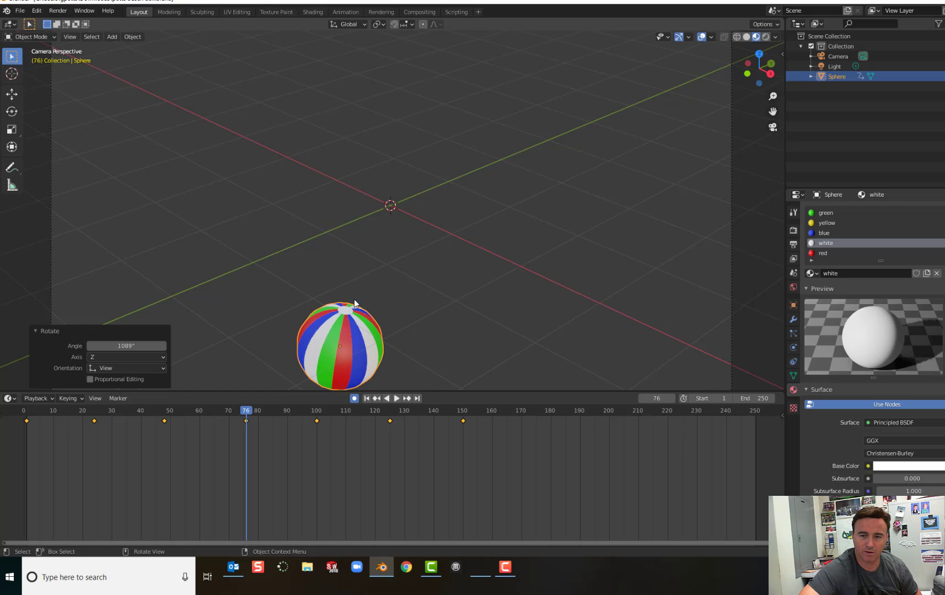
Step: Rotate the ball in the view plane about 1434° at frame 100 and about 1792° at frame 125
drag(247, 414, 316, 413)
key(r)
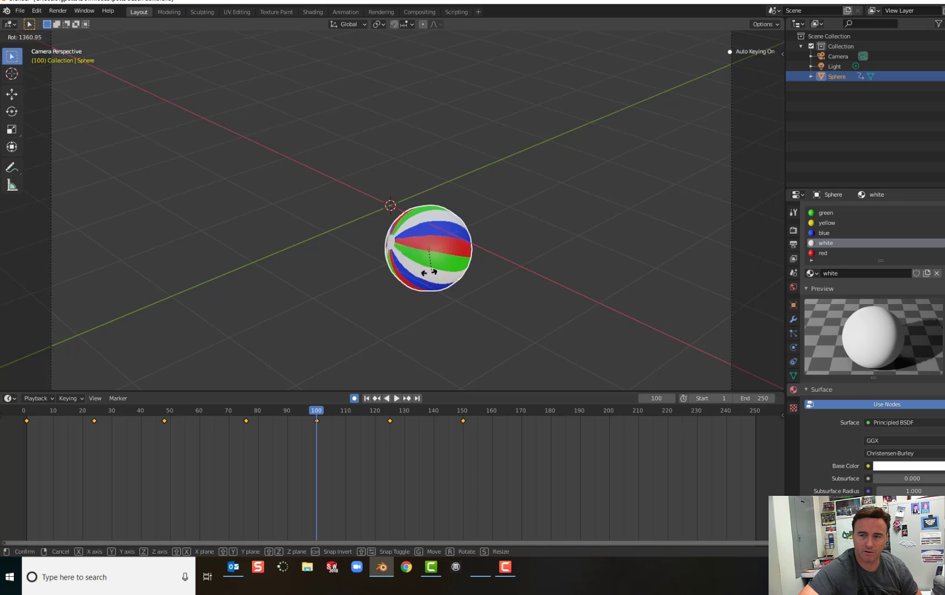
click(397, 260)
key(space)
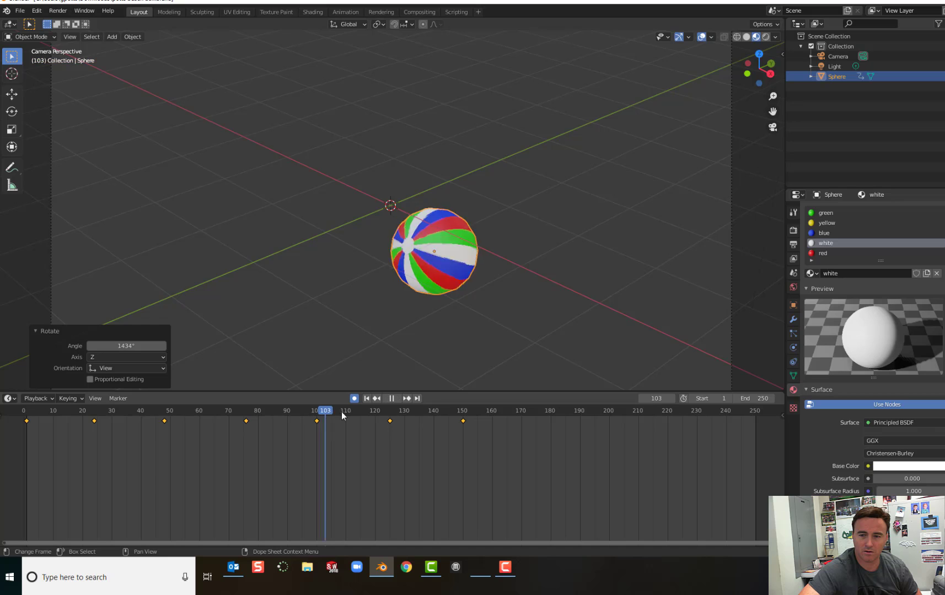
key(space)
key(r)
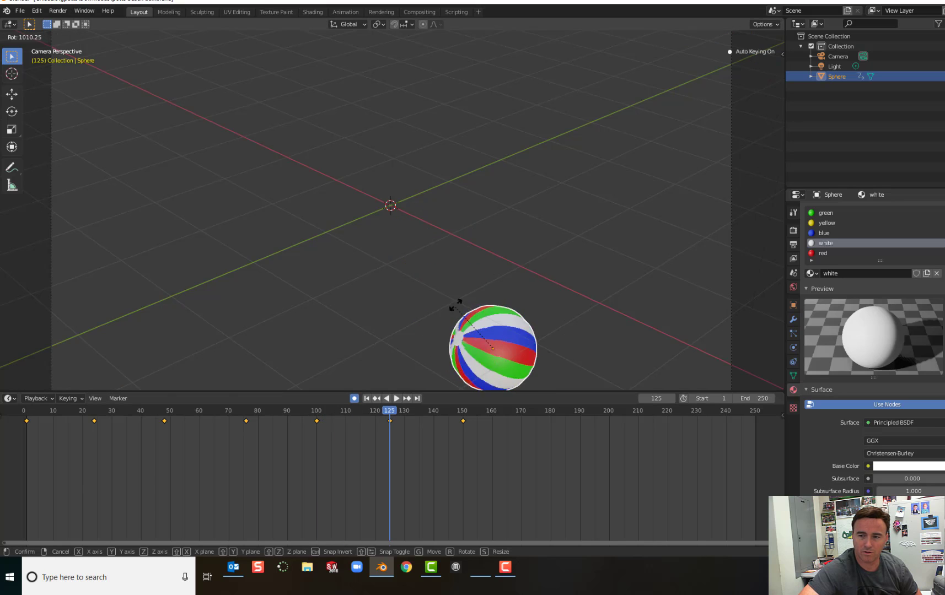
click(517, 284)
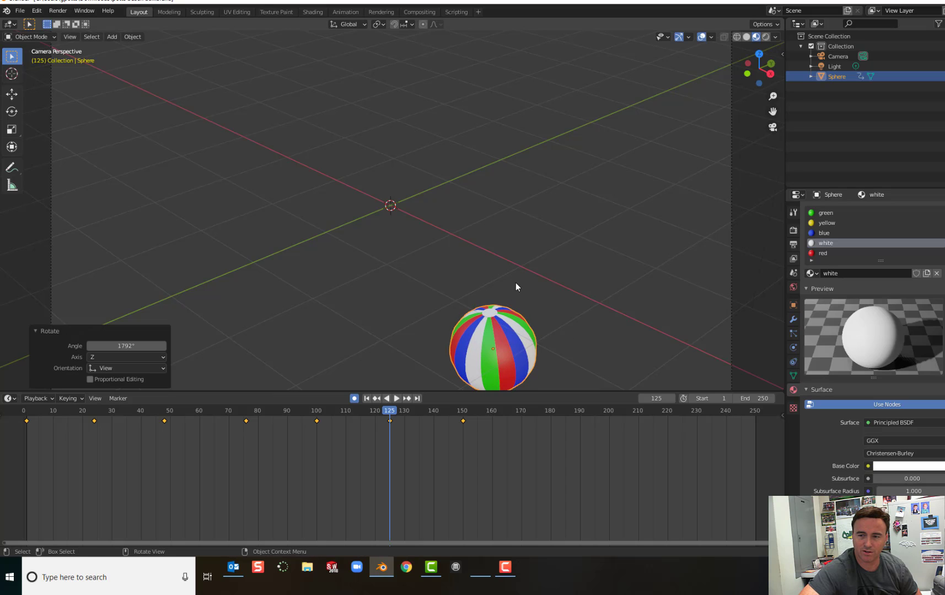
Step: At frame 150, rotate the ball about 168° in the view plane and then about 2519° more
drag(393, 414, 462, 413)
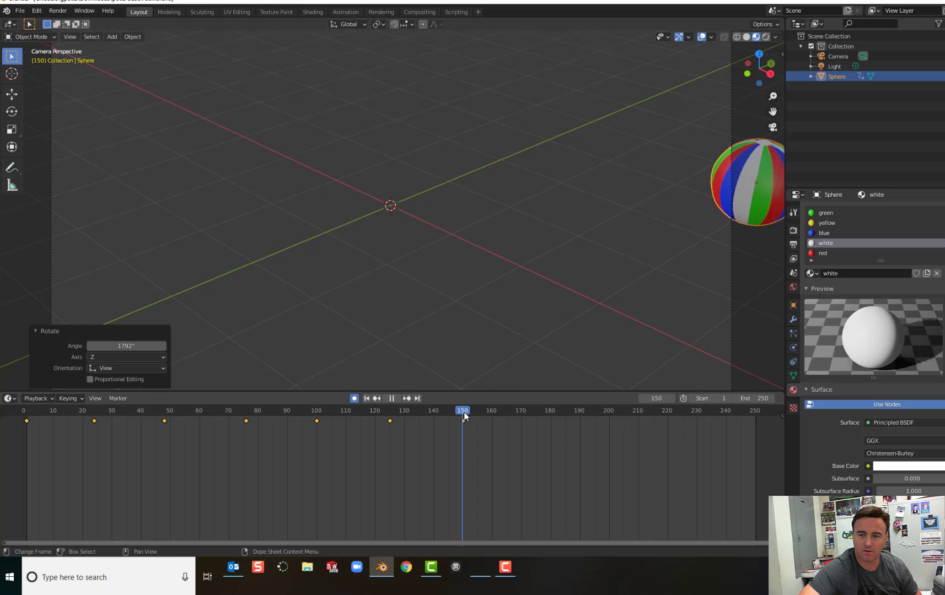
key(r)
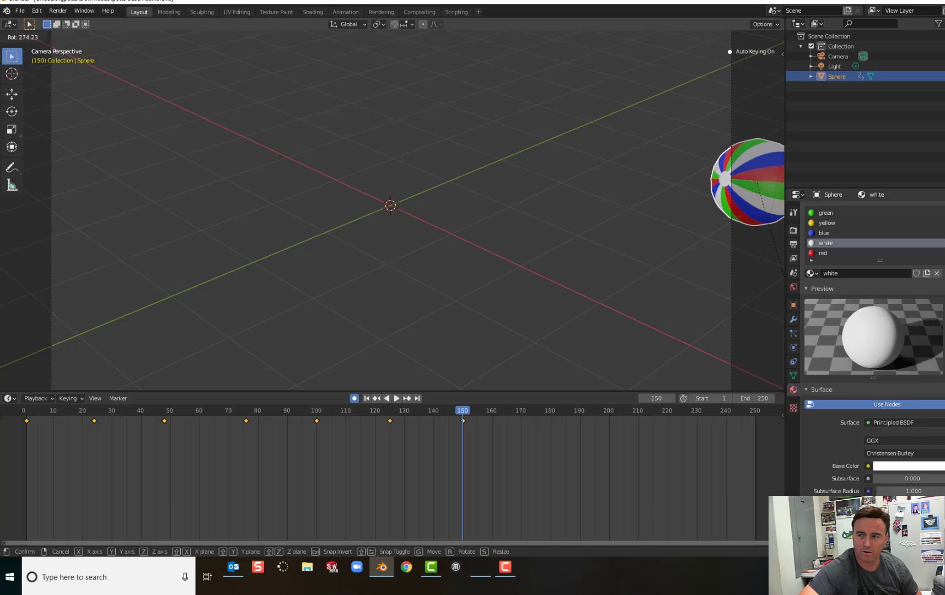
key(Escape)
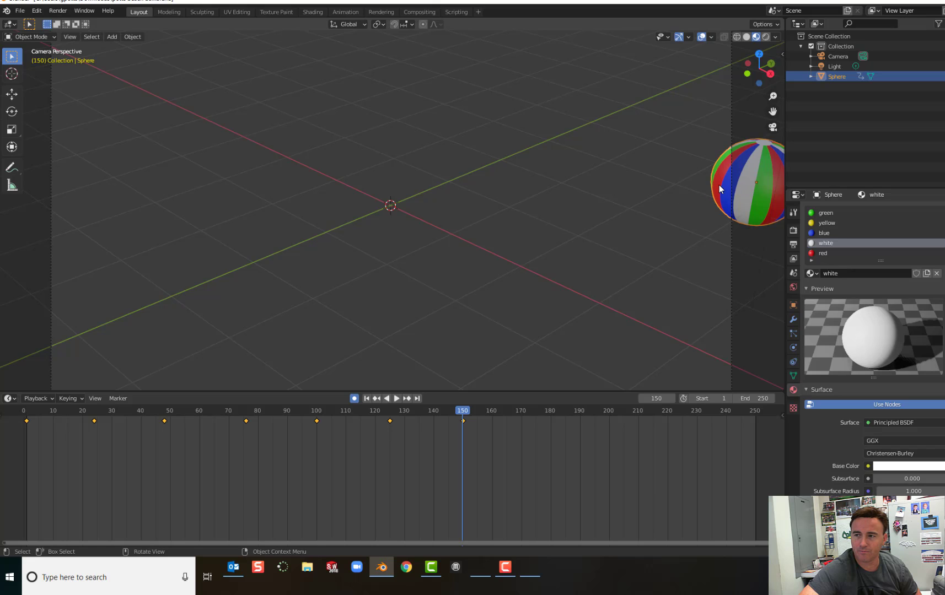
key(r)
click(773, 204)
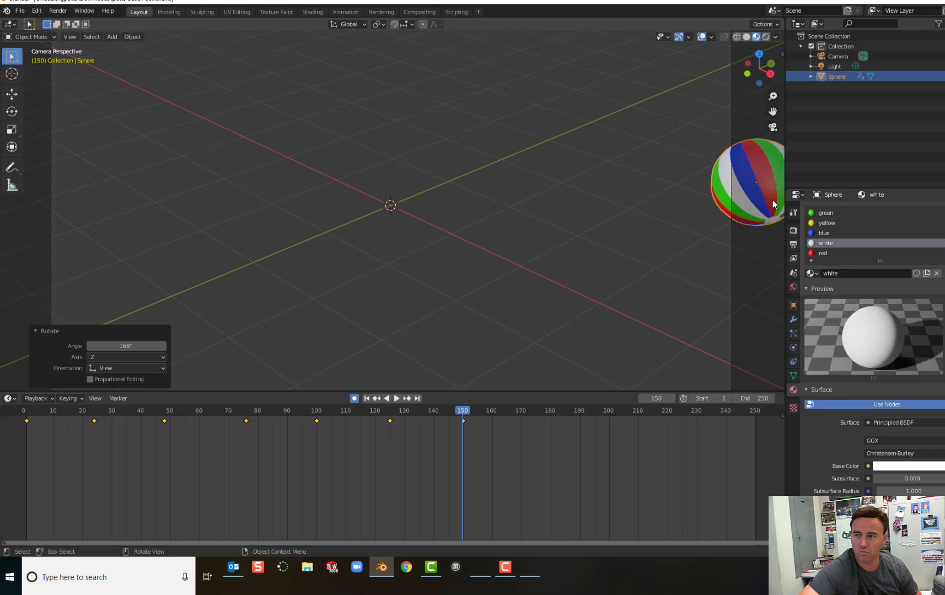
key(r)
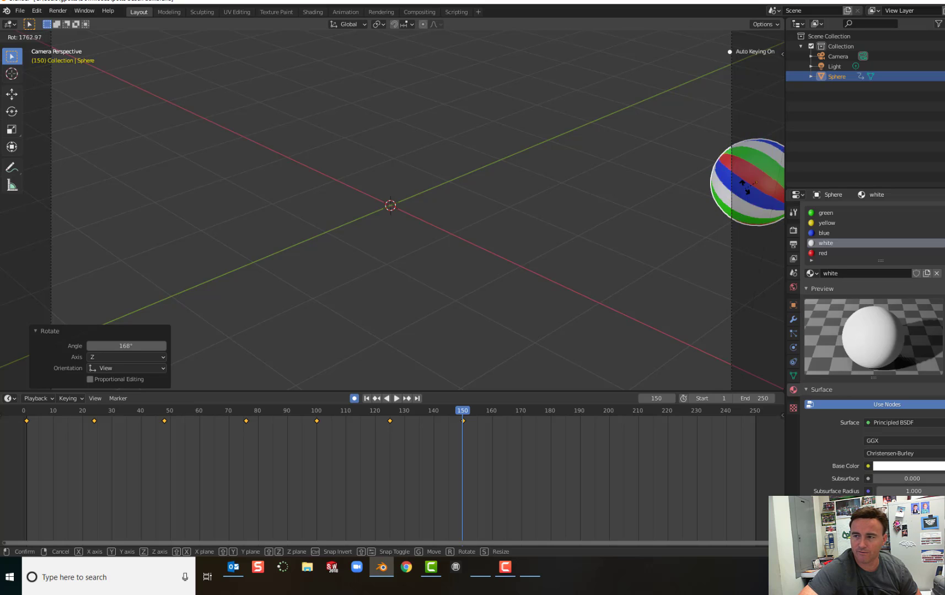
click(733, 180)
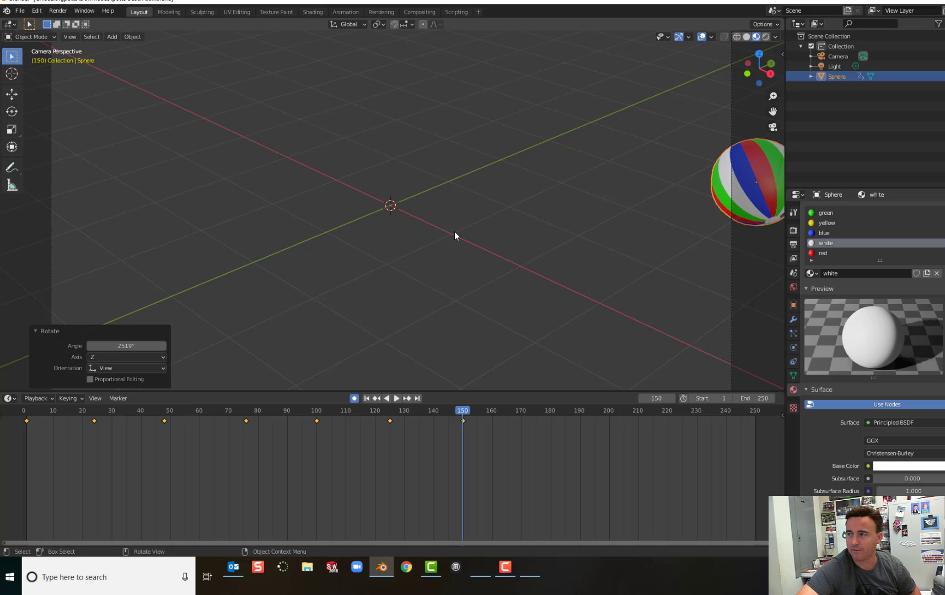
Step: Turn off auto keying and scrub the timeline back to frame 1 to review the ball's motion
click(354, 398)
drag(459, 413, 370, 418)
drag(331, 420, 28, 439)
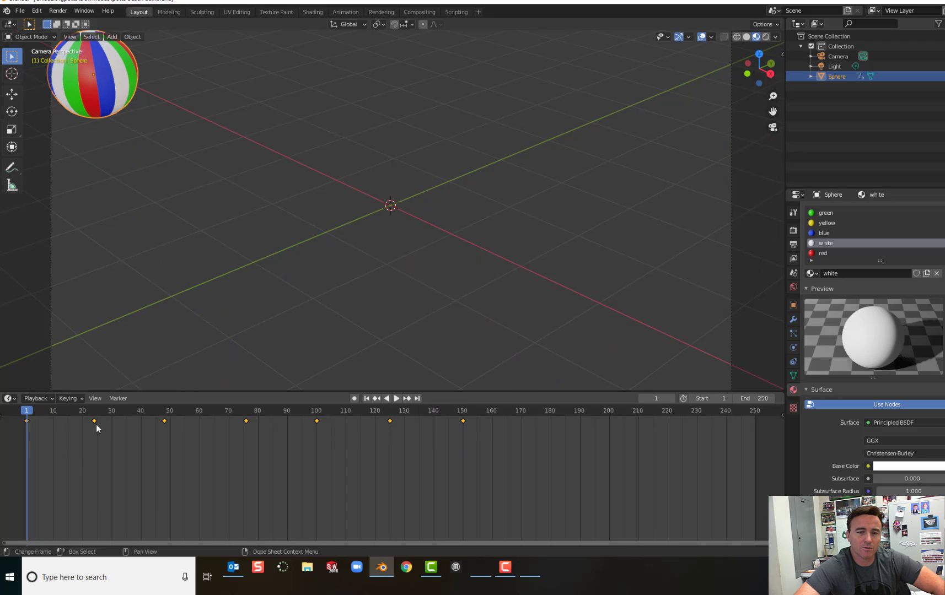
Step: Shift all of the ball's keyframes forward 2 frames, and move the second keyframe 7 more frames forward to frame 33
key(g)
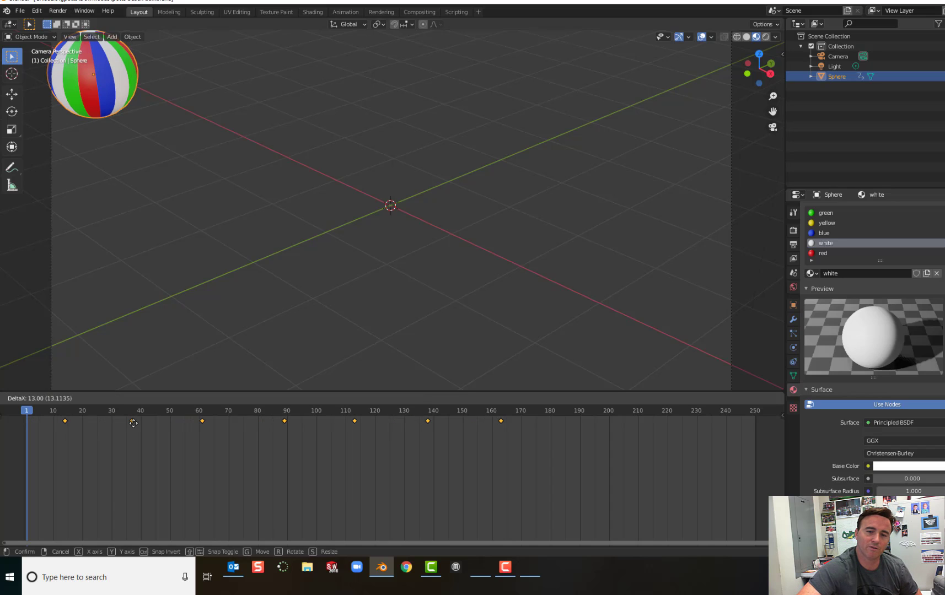
click(99, 423)
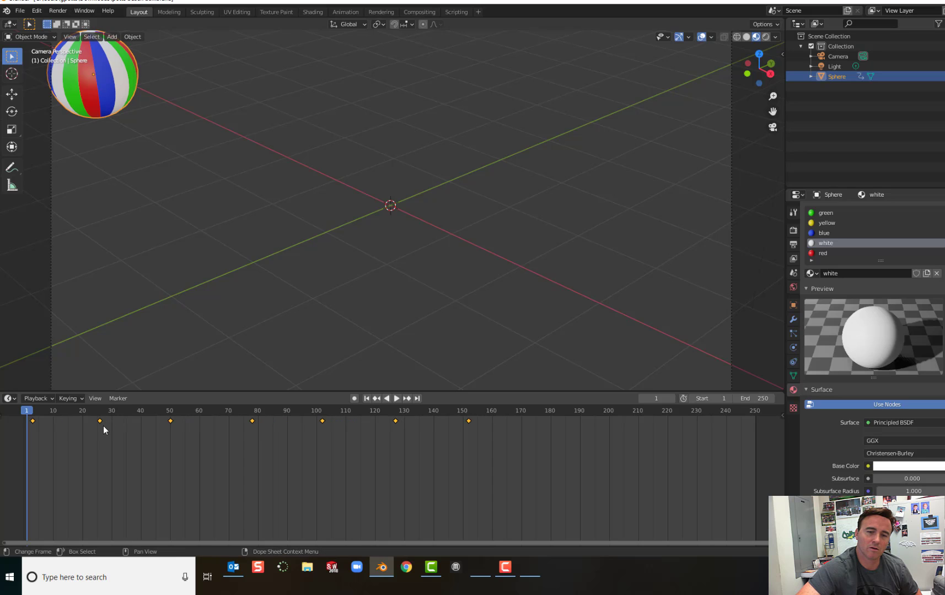
key(g)
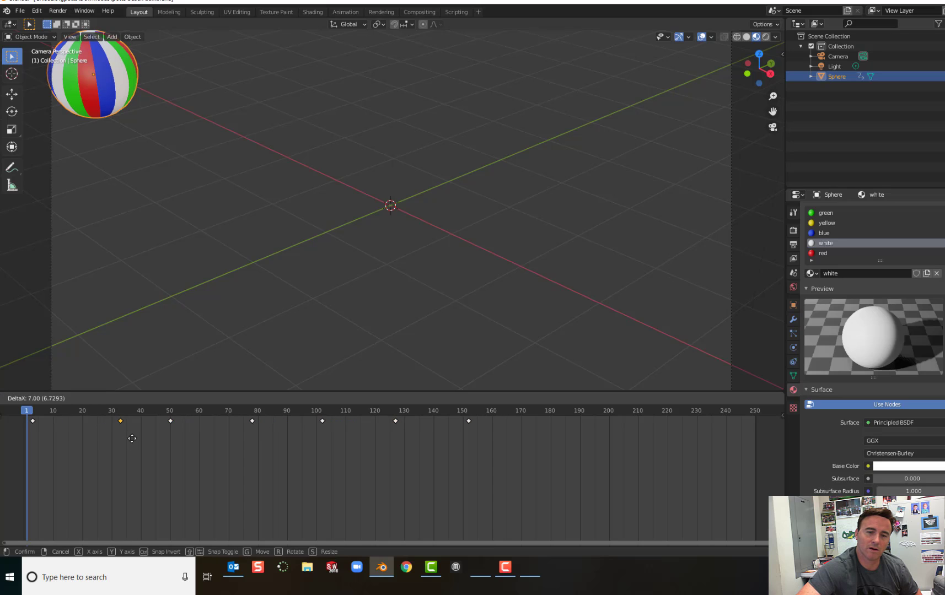
click(132, 438)
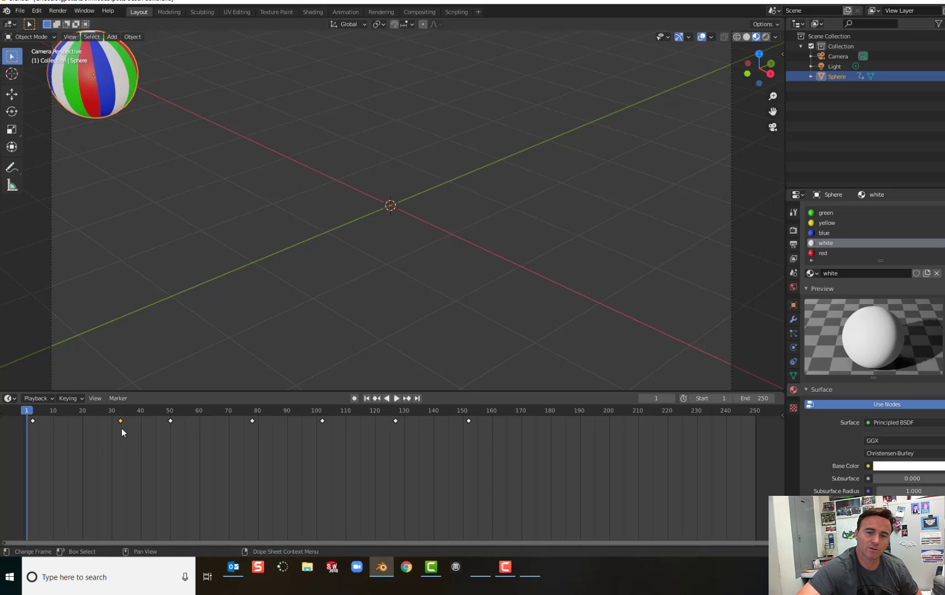
Step: While playing the animation, move the third keyframe to frame 58 and the second to frame 20, and stop playback at frame 62
click(397, 399)
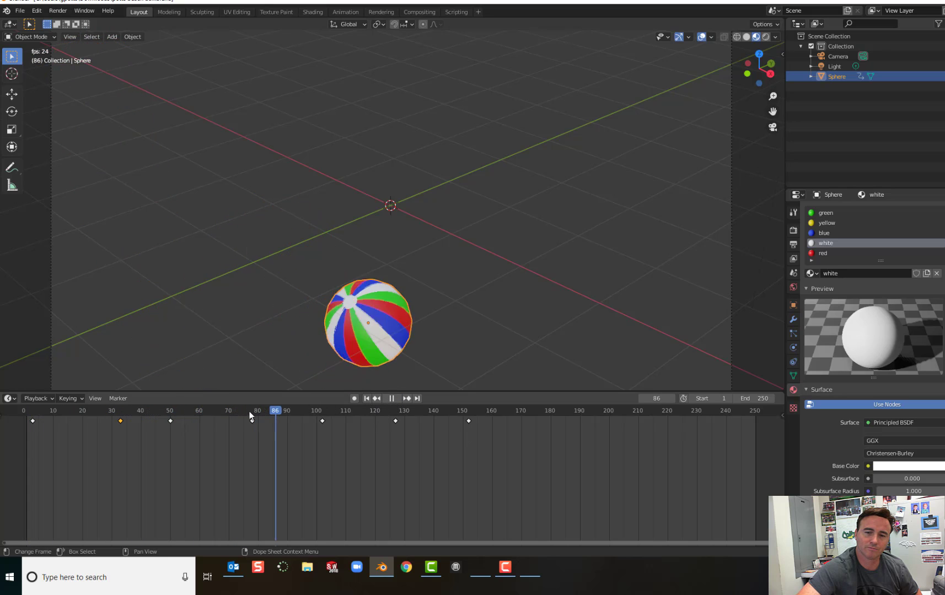
click(170, 422)
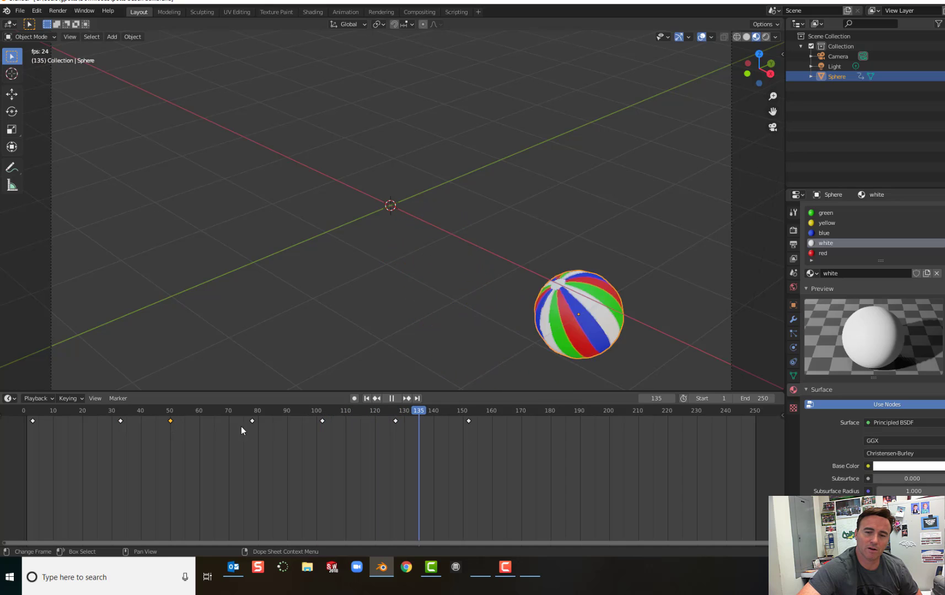
drag(172, 424, 196, 424)
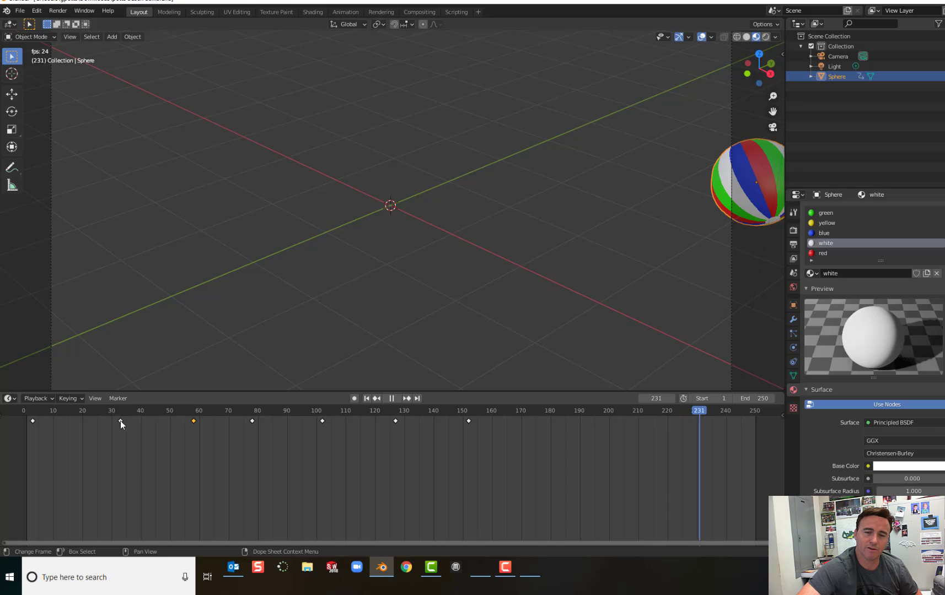
drag(121, 421, 82, 421)
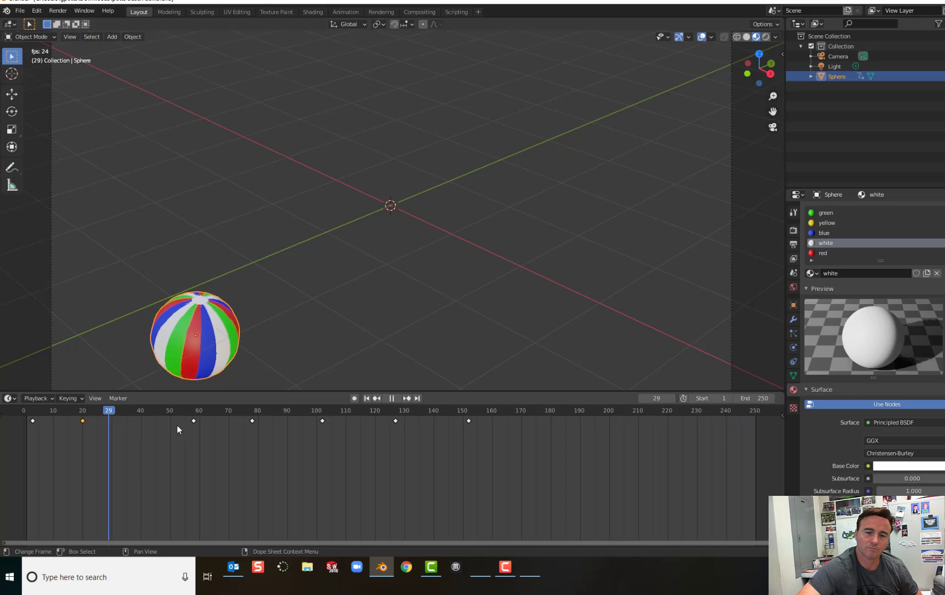
click(391, 398)
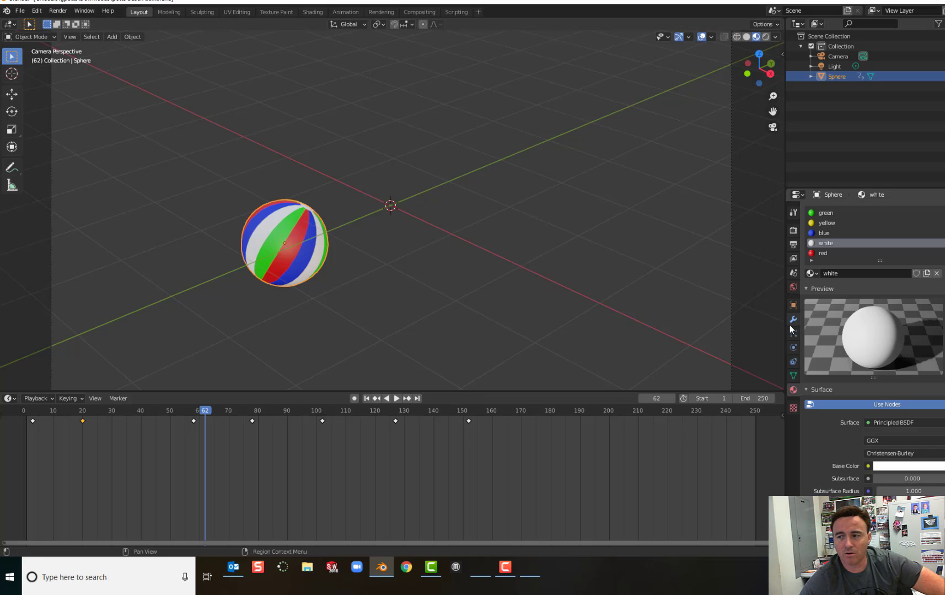
Step: Enable Freestyle in the render settings, render a still image of frame 62, and close the render window
click(794, 231)
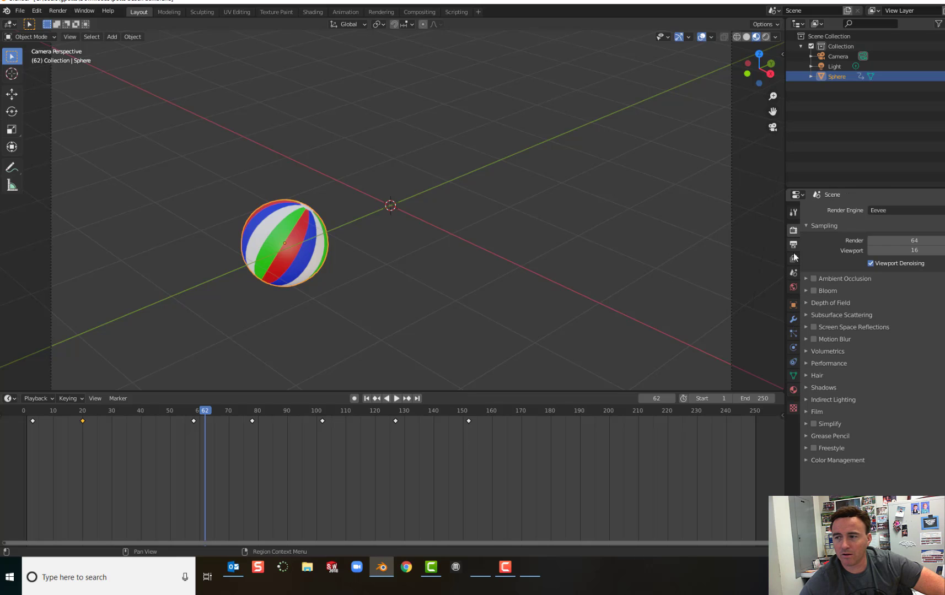
click(814, 448)
click(62, 14)
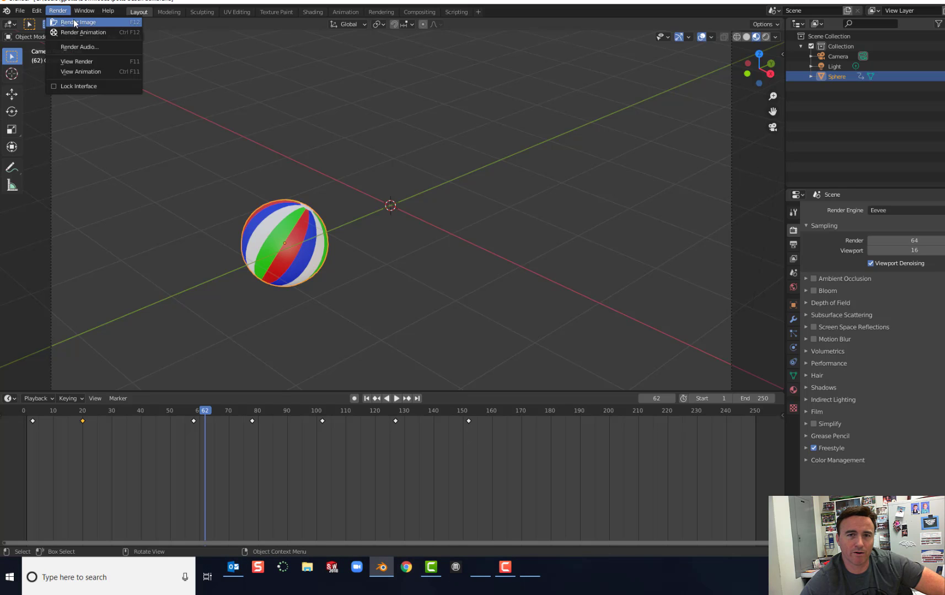
click(74, 21)
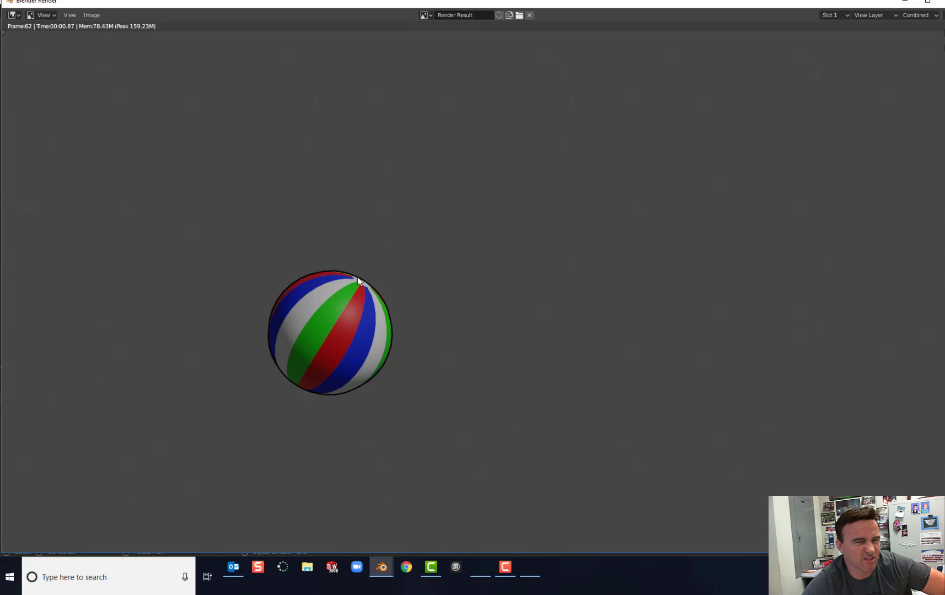
click(941, 2)
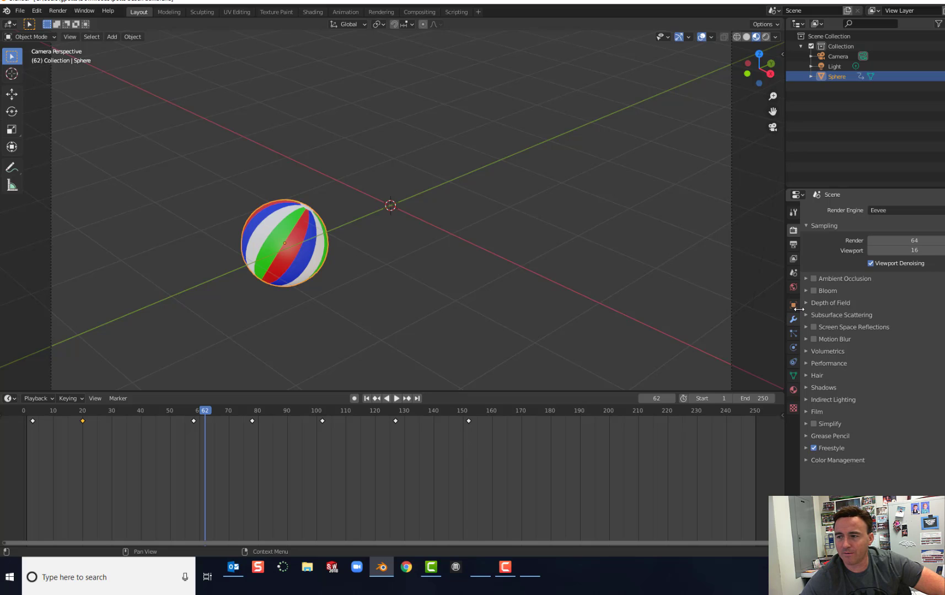
Step: Set the render output path to the Downloads folder, naming the file with the author's surname followed by "beach ball animation"
click(794, 244)
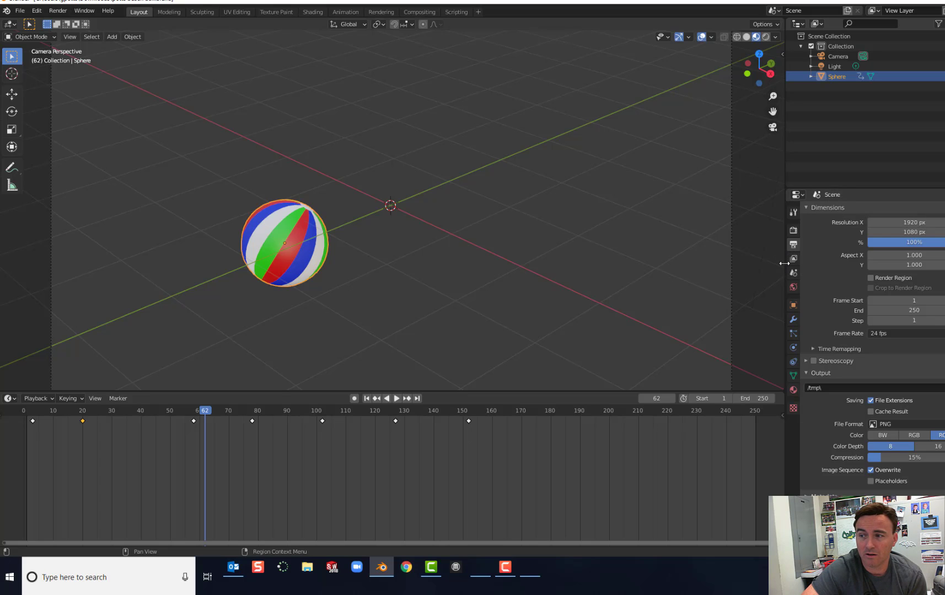
drag(784, 263, 604, 264)
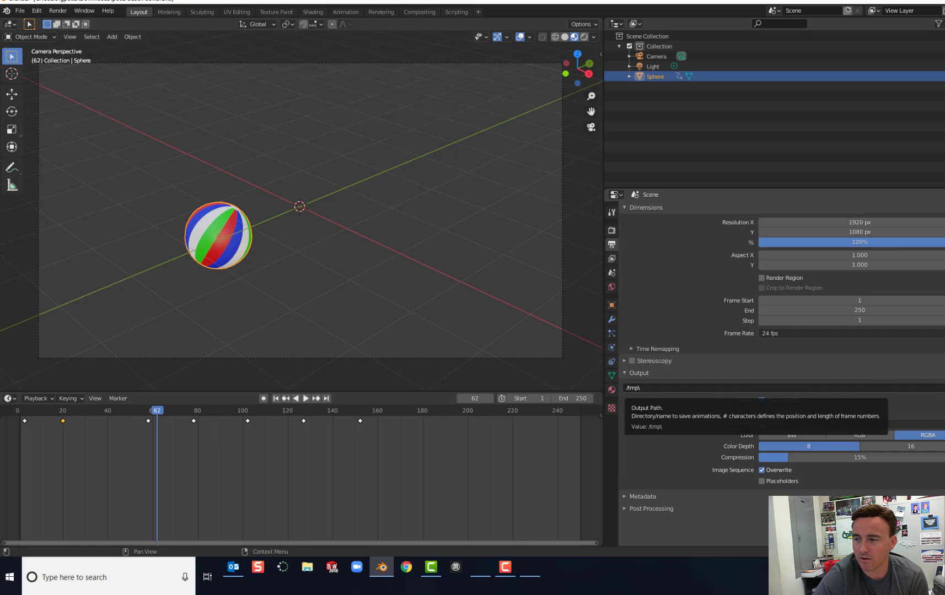
click(939, 389)
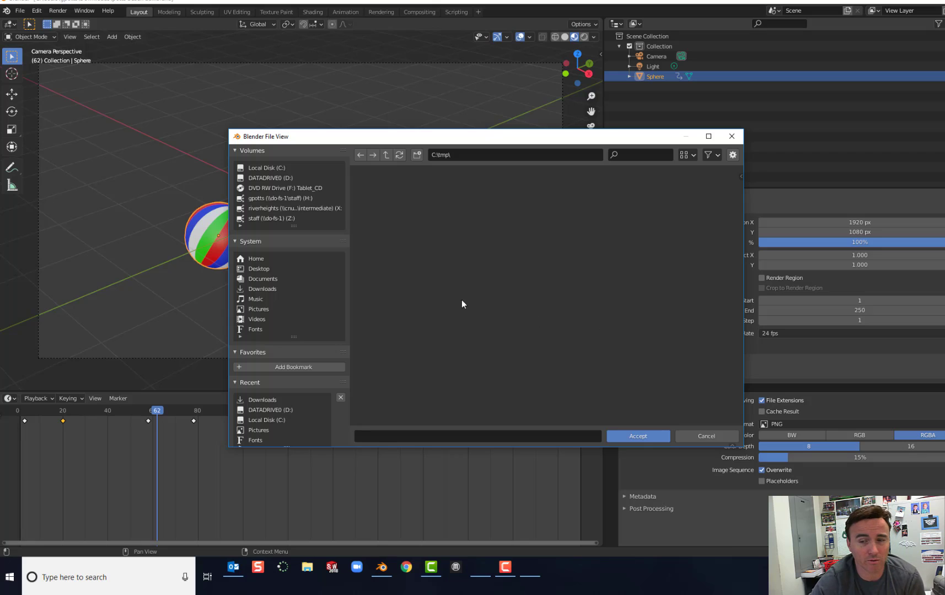
click(275, 290)
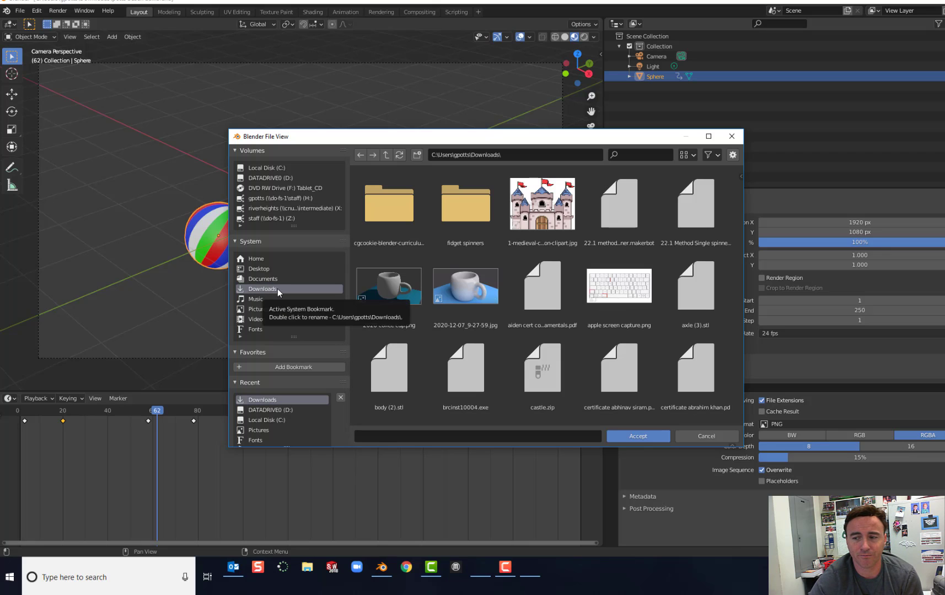
click(389, 440)
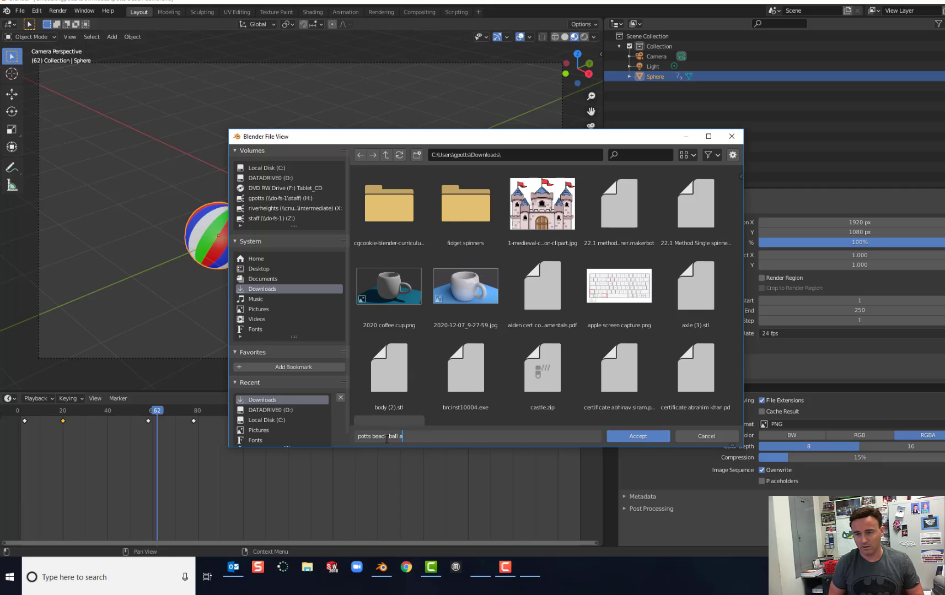
key(Return)
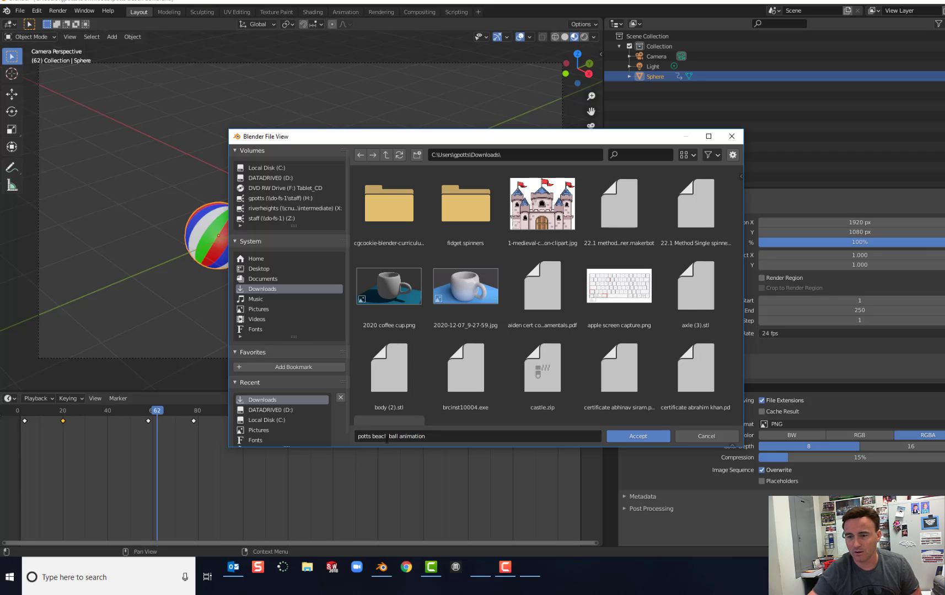
click(619, 436)
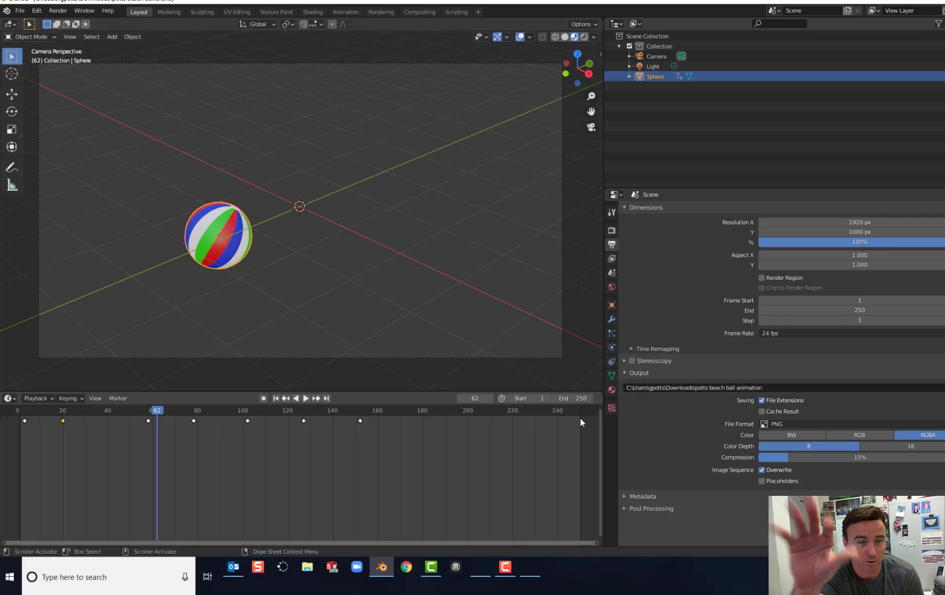
Step: Set the output file format to FFmpeg video and render the full animation
click(791, 423)
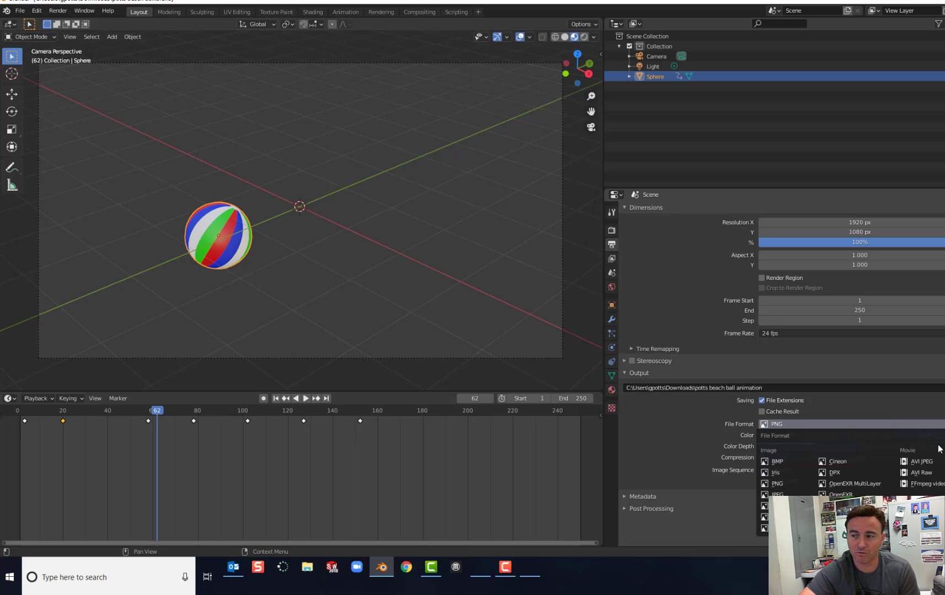
click(936, 486)
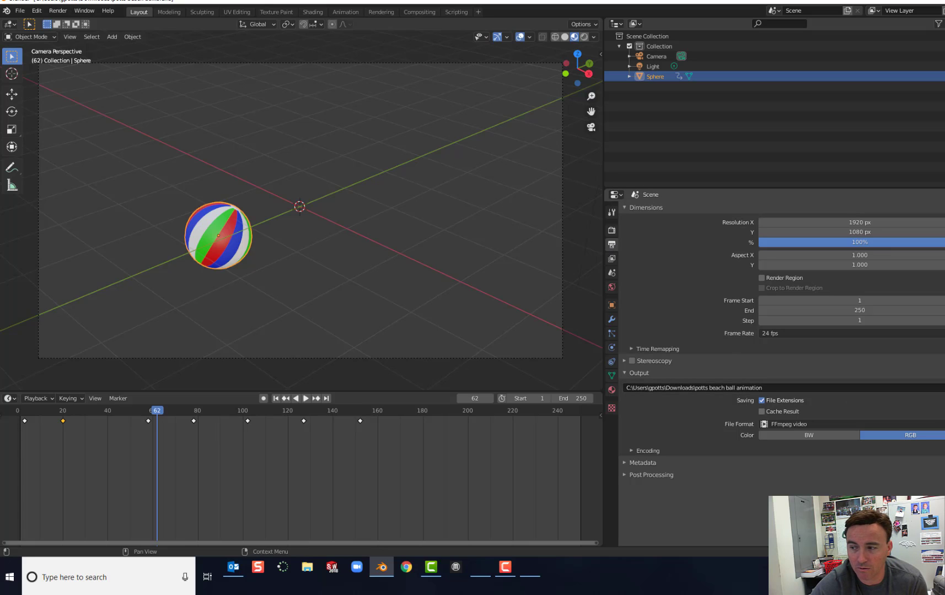
click(944, 388)
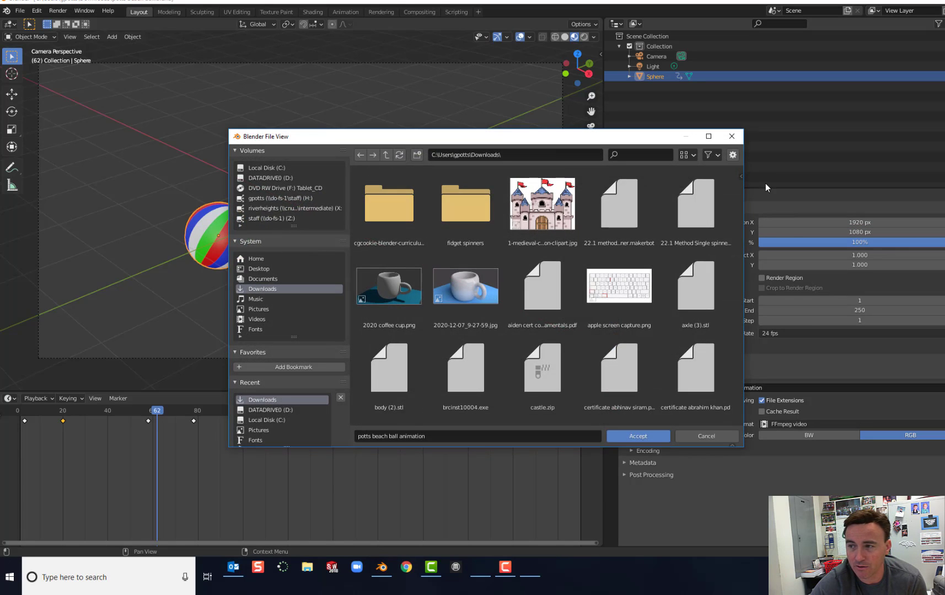
click(731, 136)
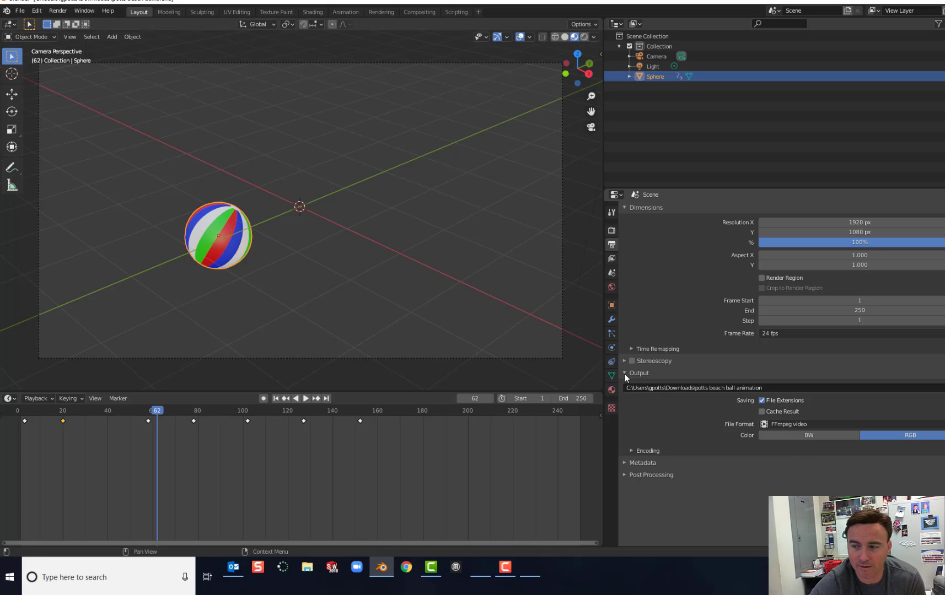
click(65, 13)
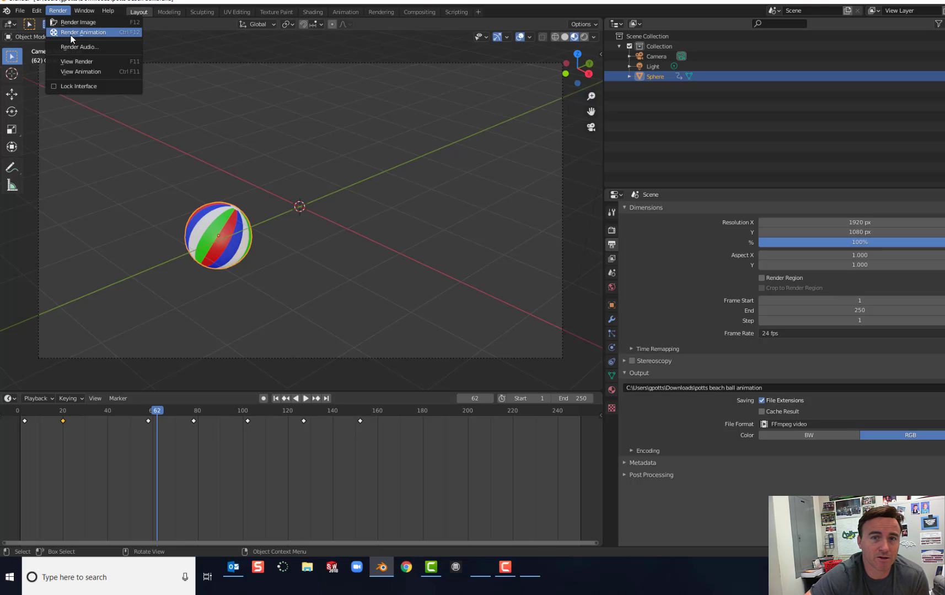
click(72, 36)
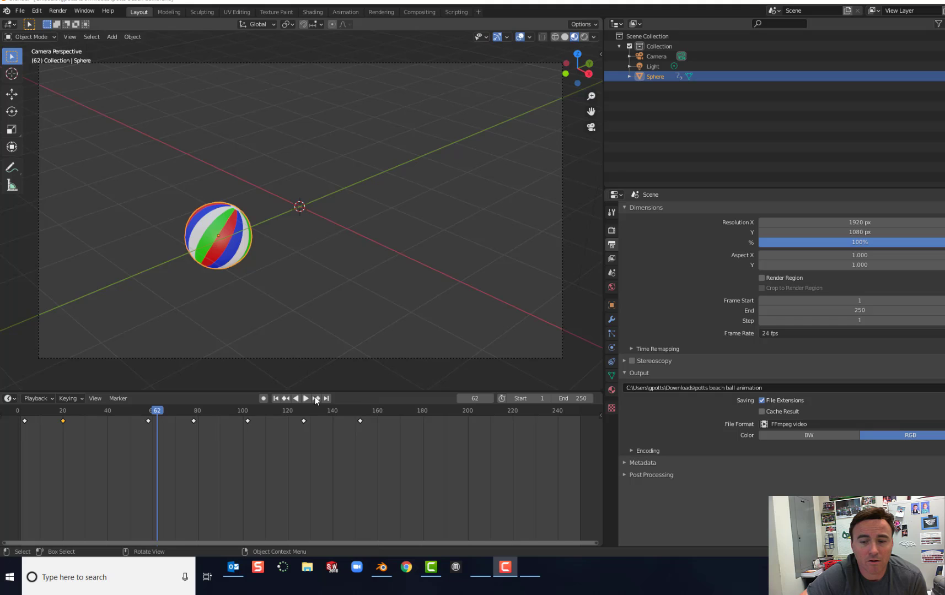
Step: Switch to File Explorer, play the rendered beach ball video for frames 0001-0250 from the Downloads folder, and close the player
click(307, 574)
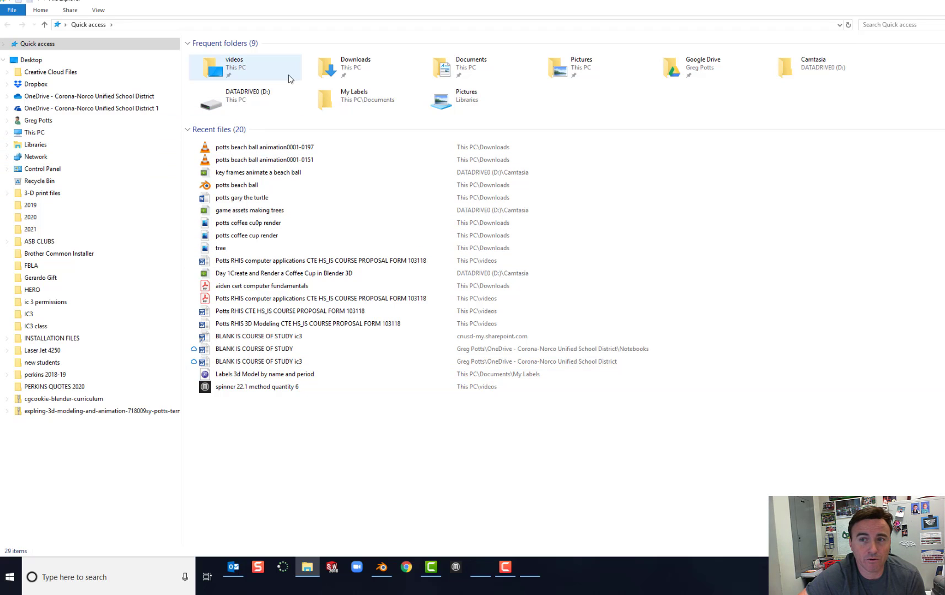
click(356, 70)
double_click(359, 66)
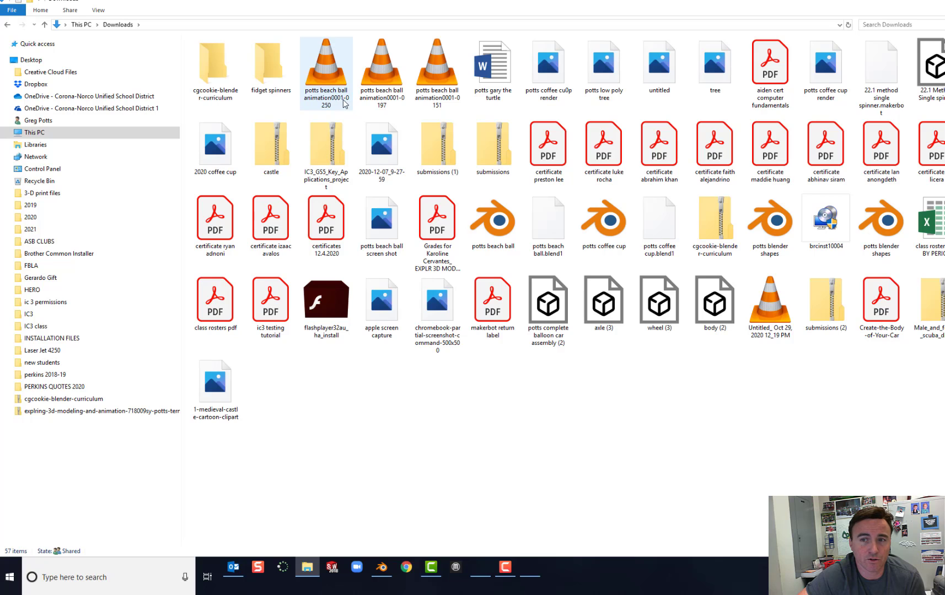
double_click(330, 69)
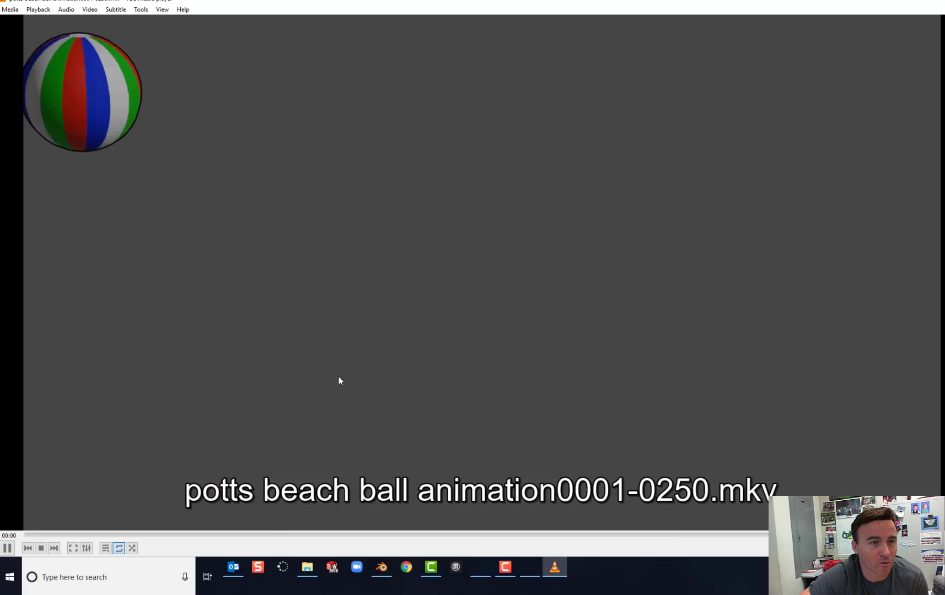
click(943, 1)
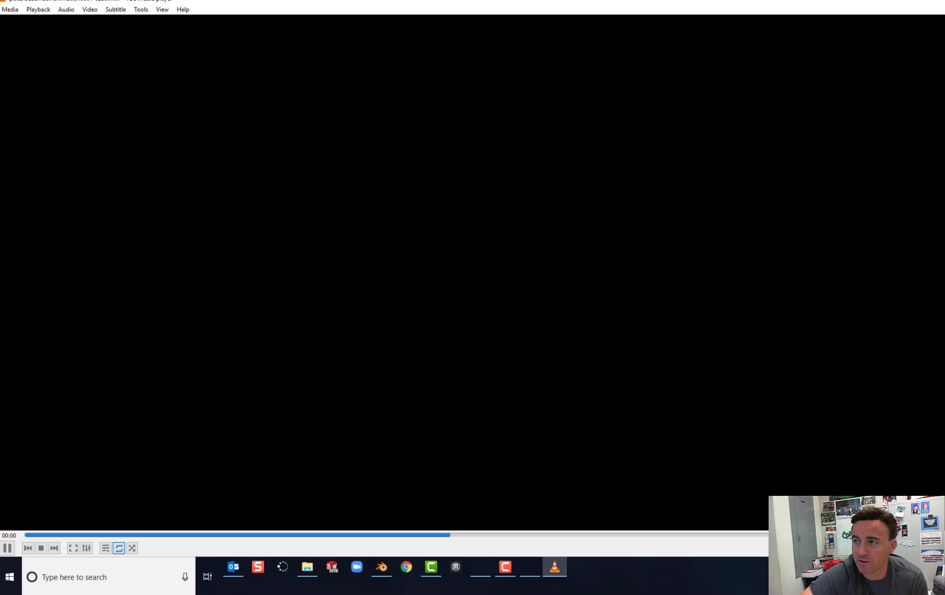